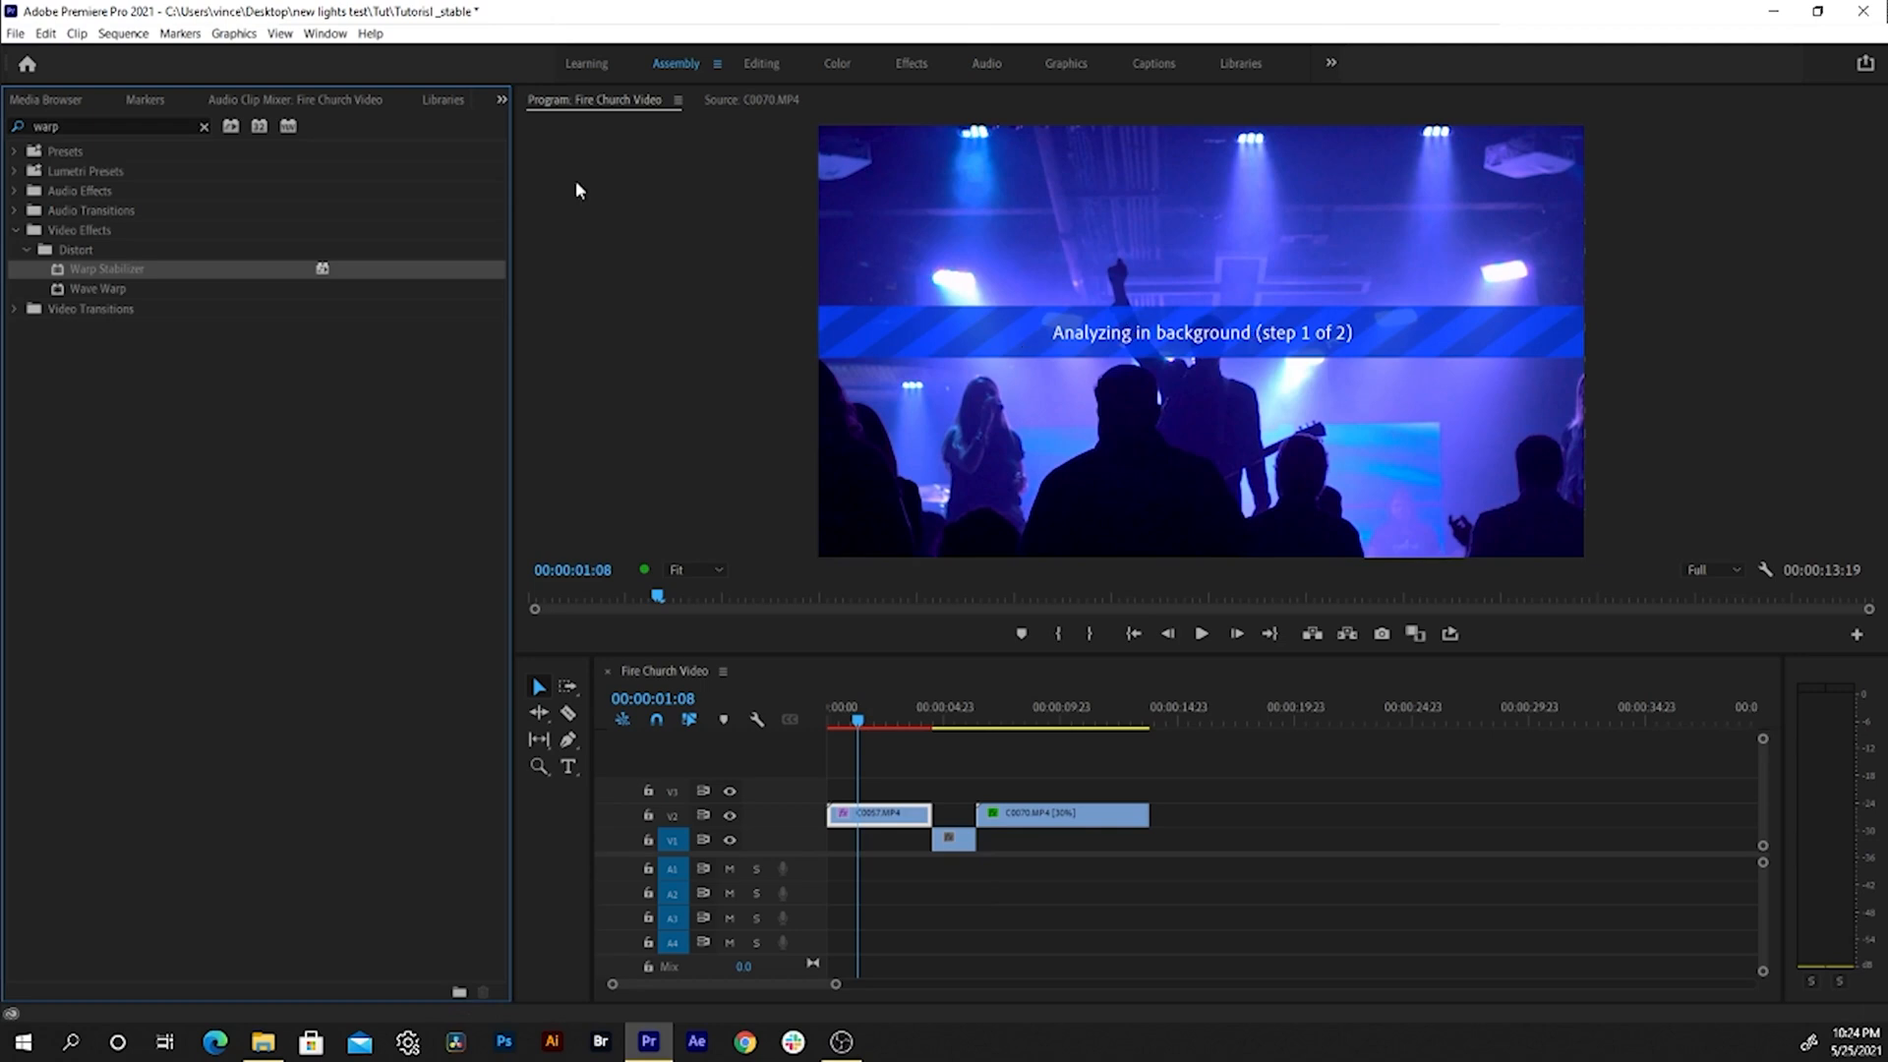
- Open the effect settings of clip C0057.MP4 and play the stabilized footage from the start of the sequence
left_click(502, 99)
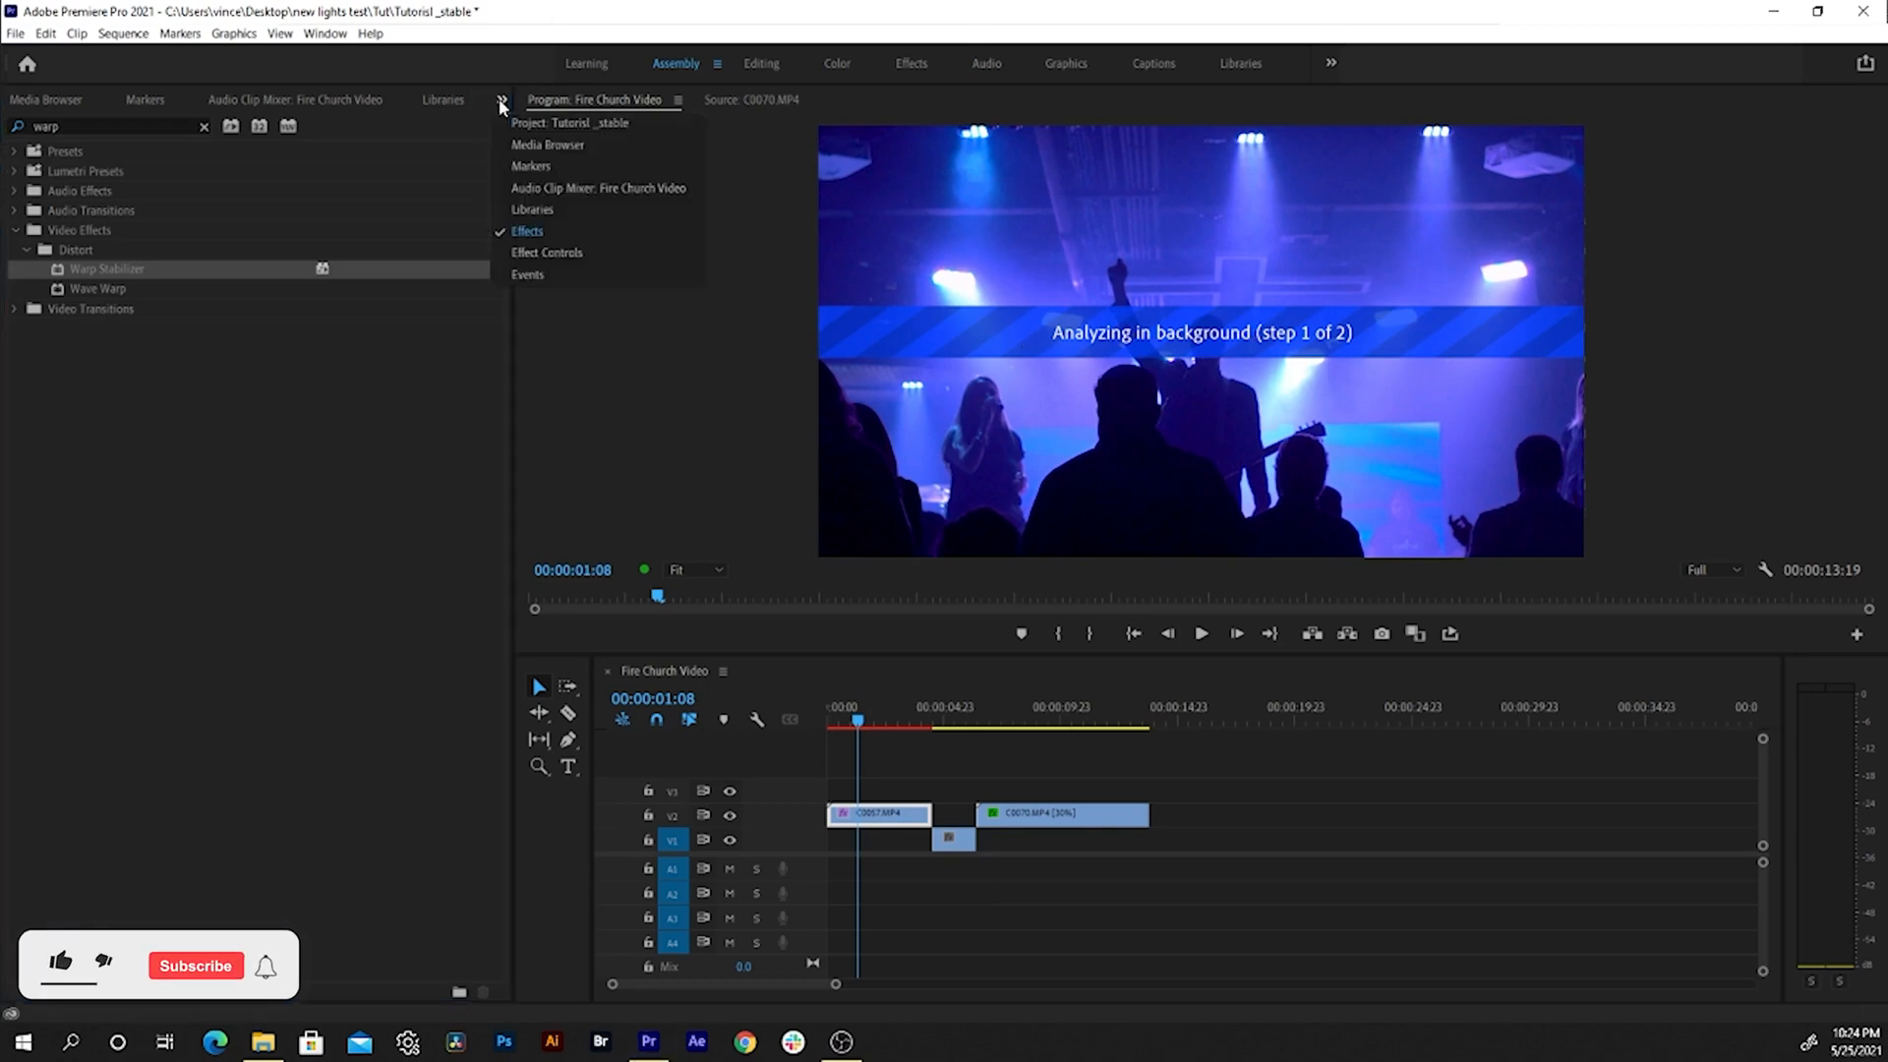
left_click(568, 259)
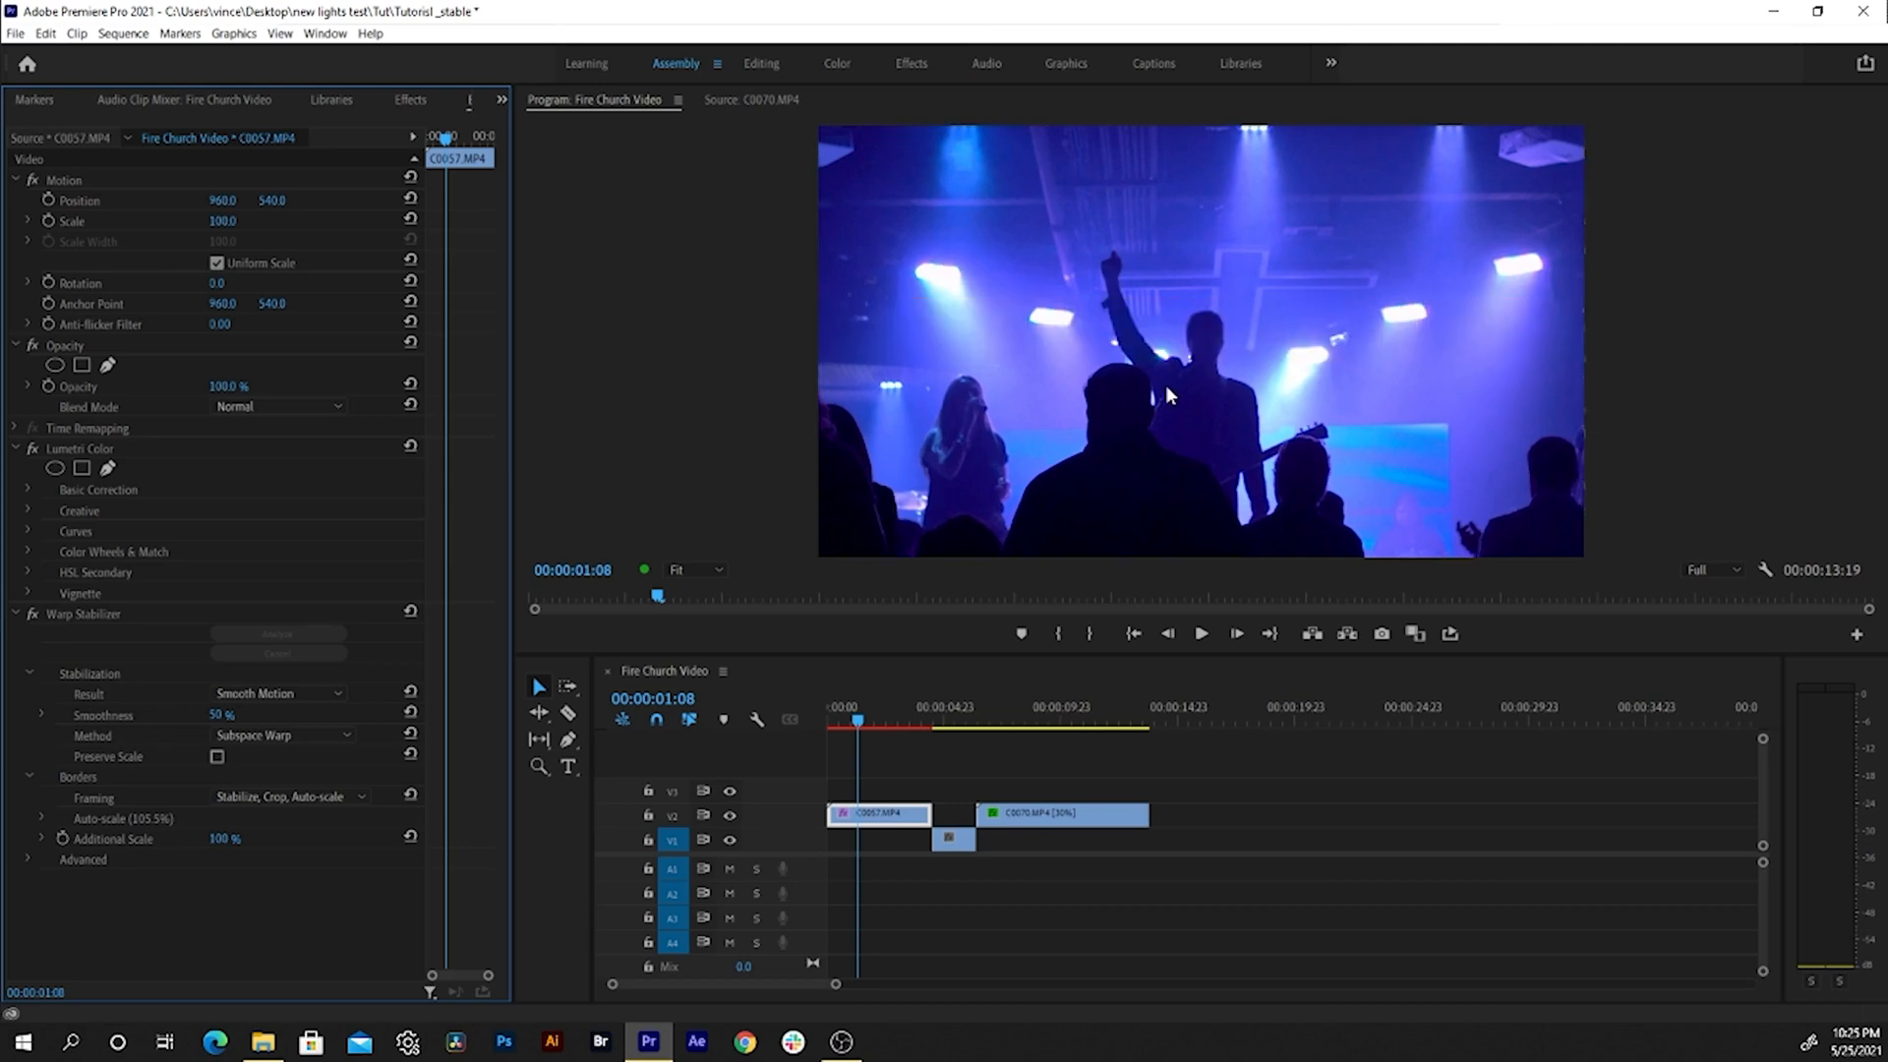
key("Home")
left_click(750, 739)
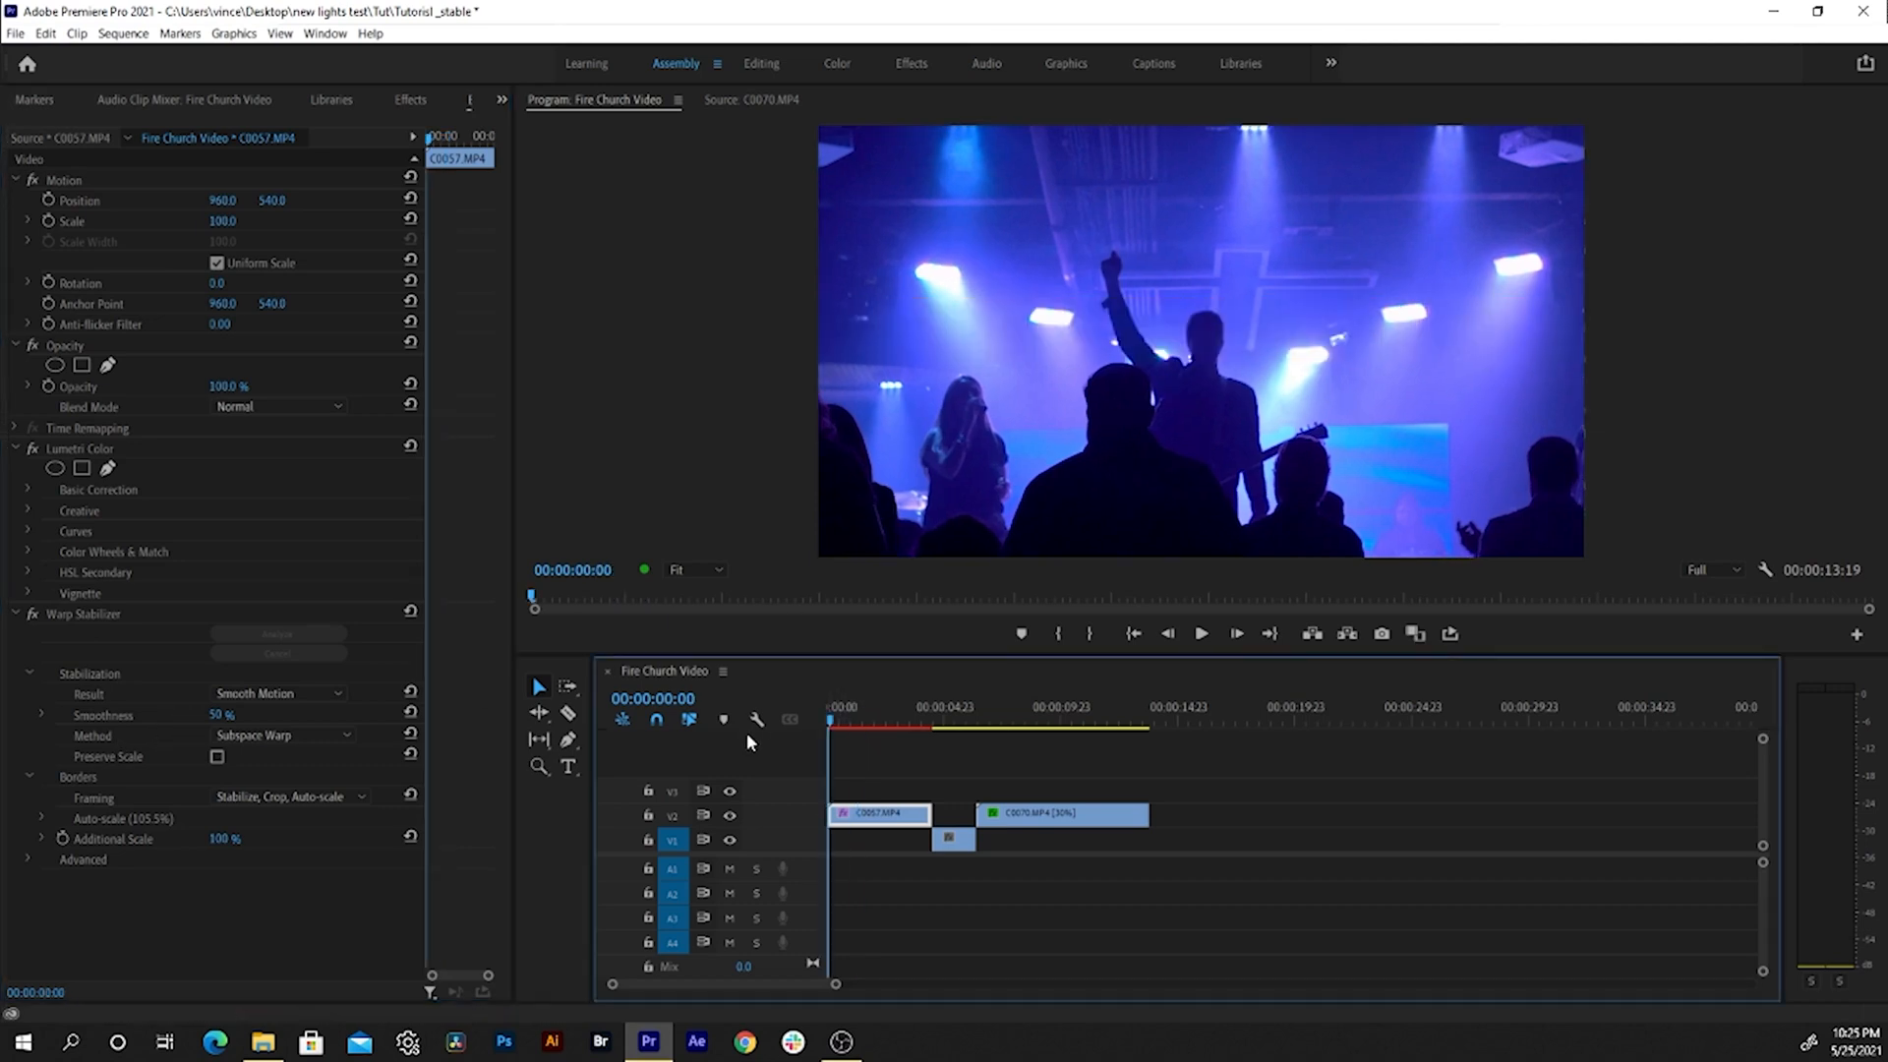
left_click(952, 838)
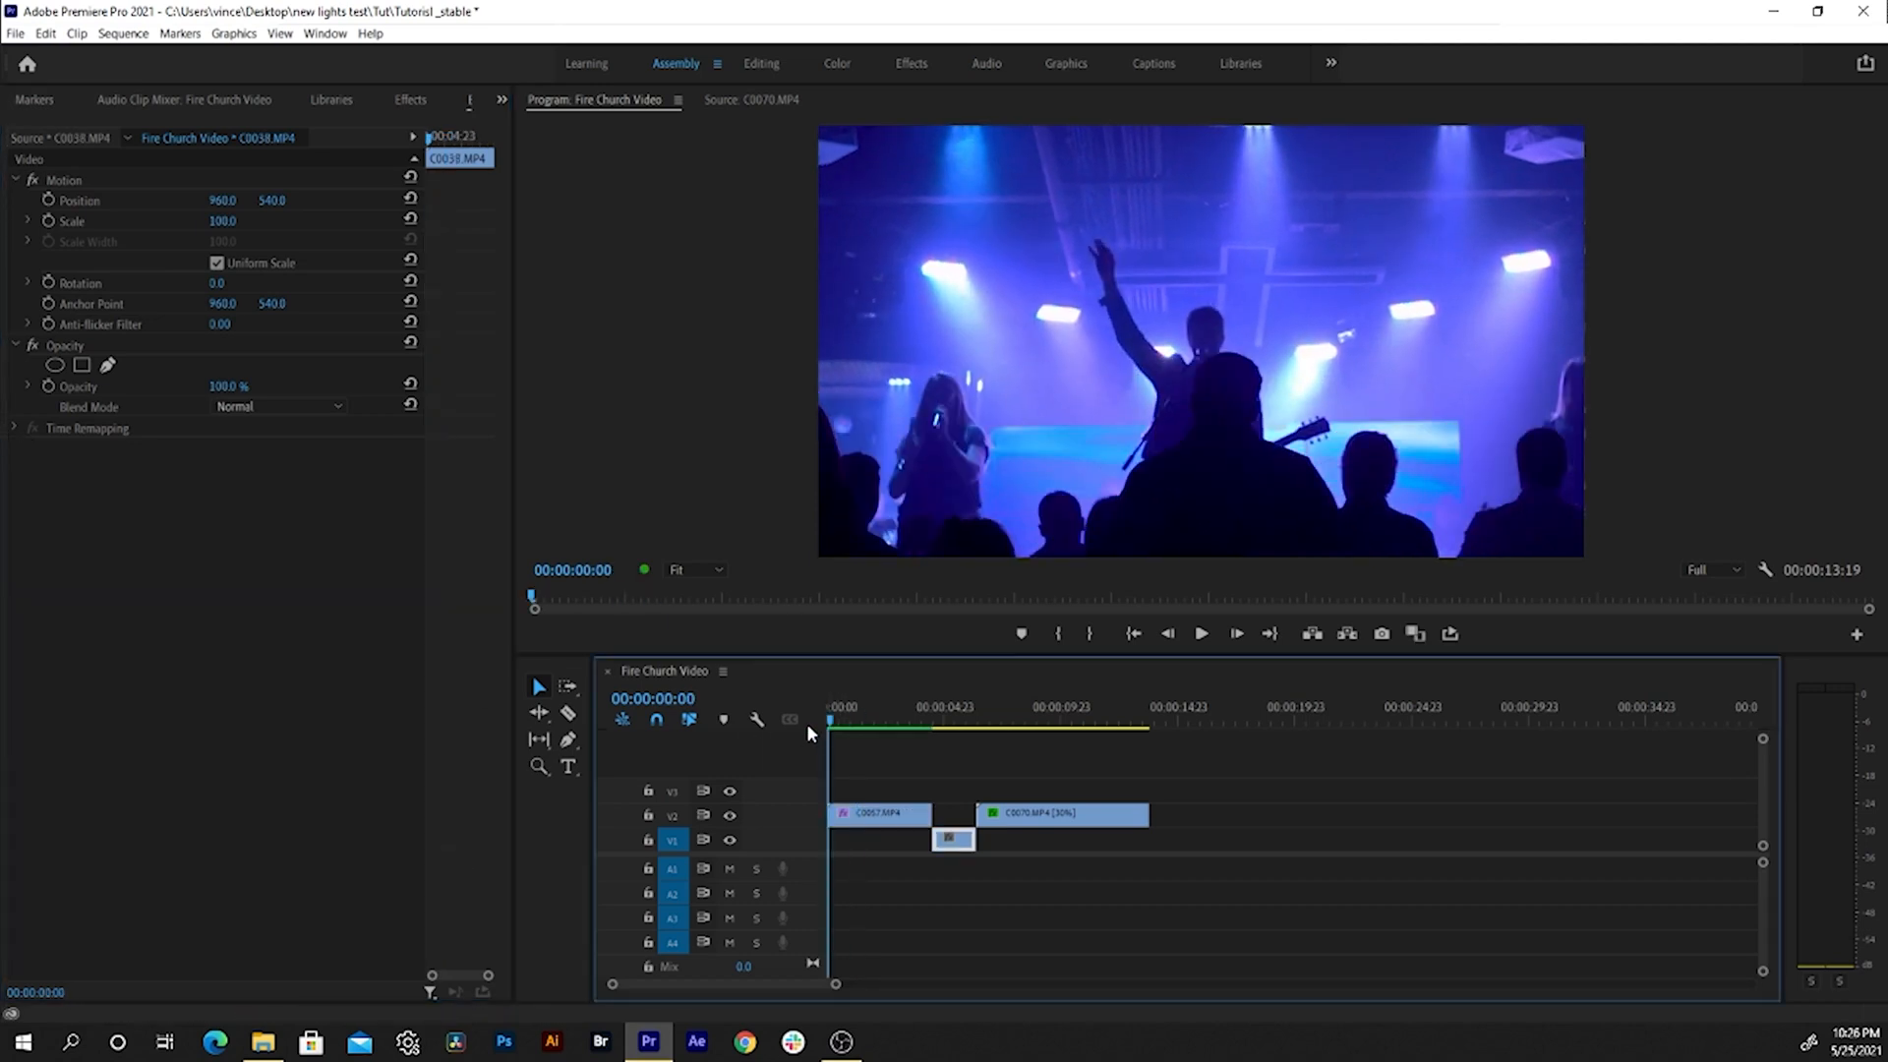
key("space")
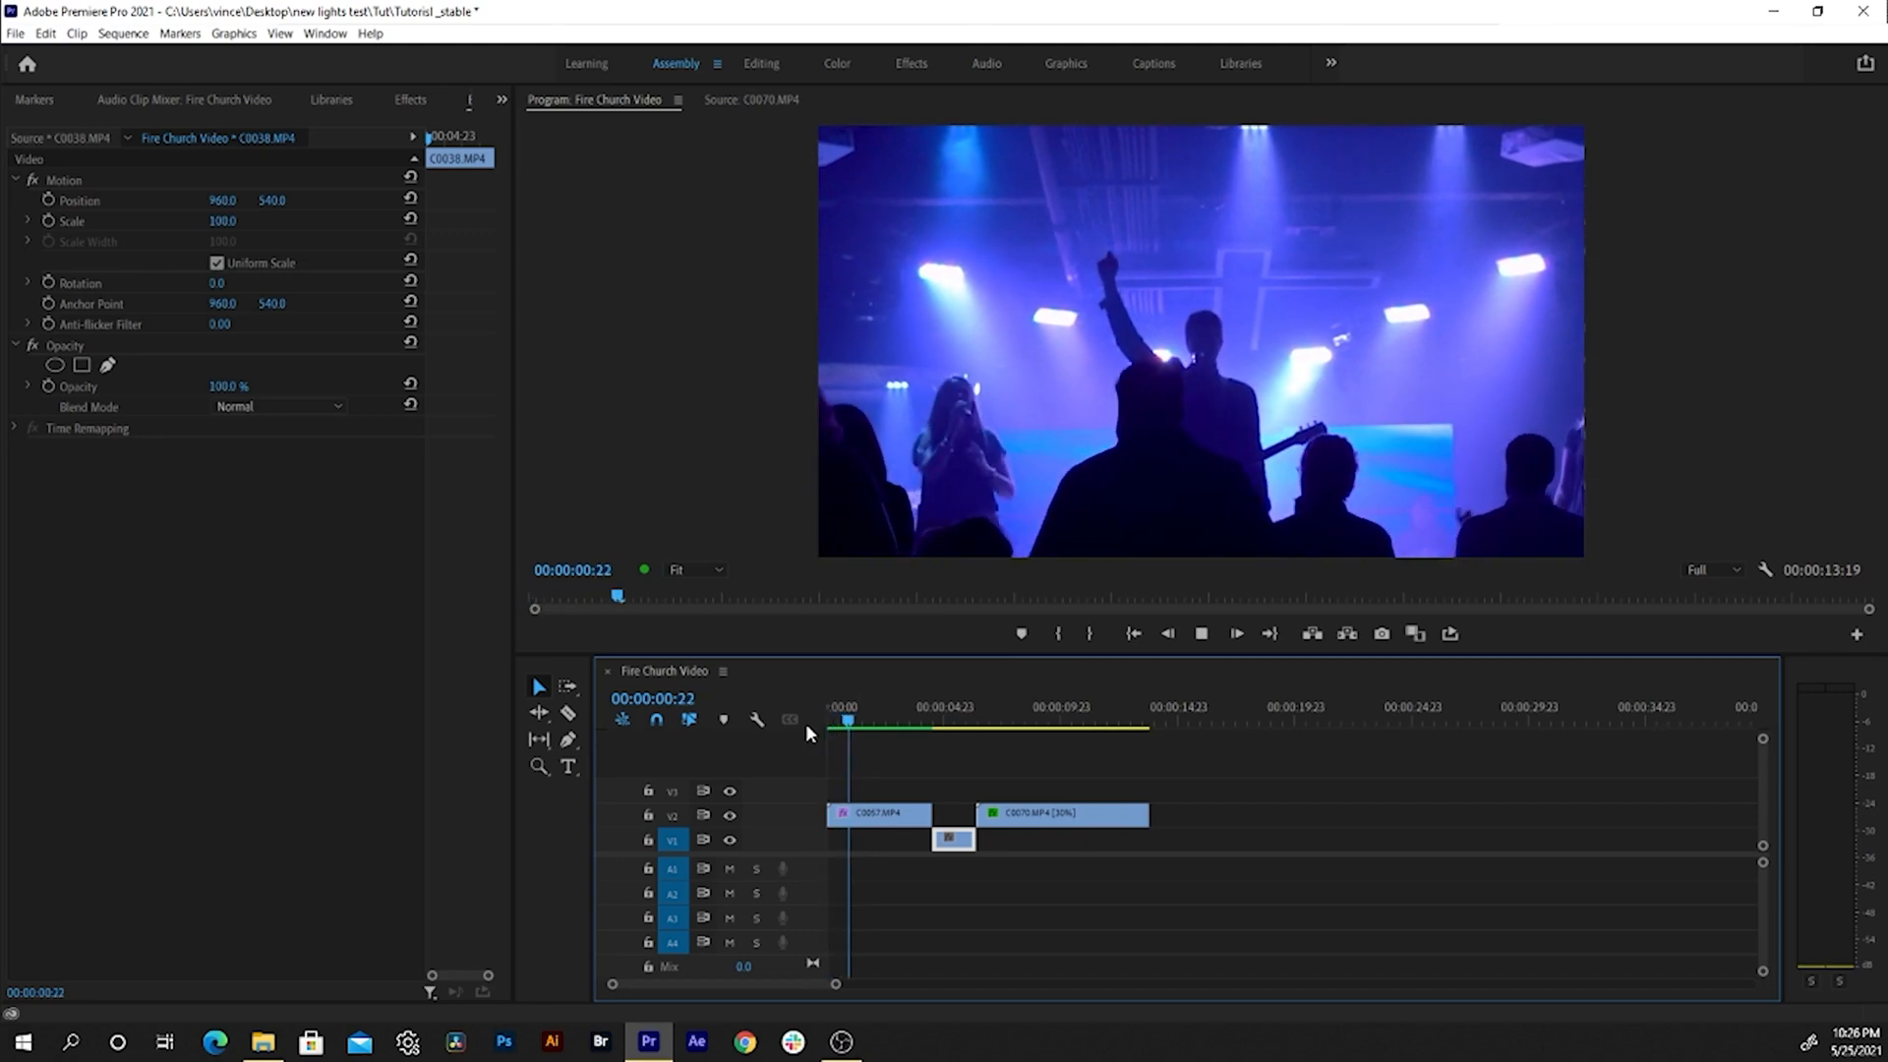
key("space")
- Set the Warp Stabilizer on clip C0057.MP4 to the Position method with 30% smoothness
left_click(860, 812)
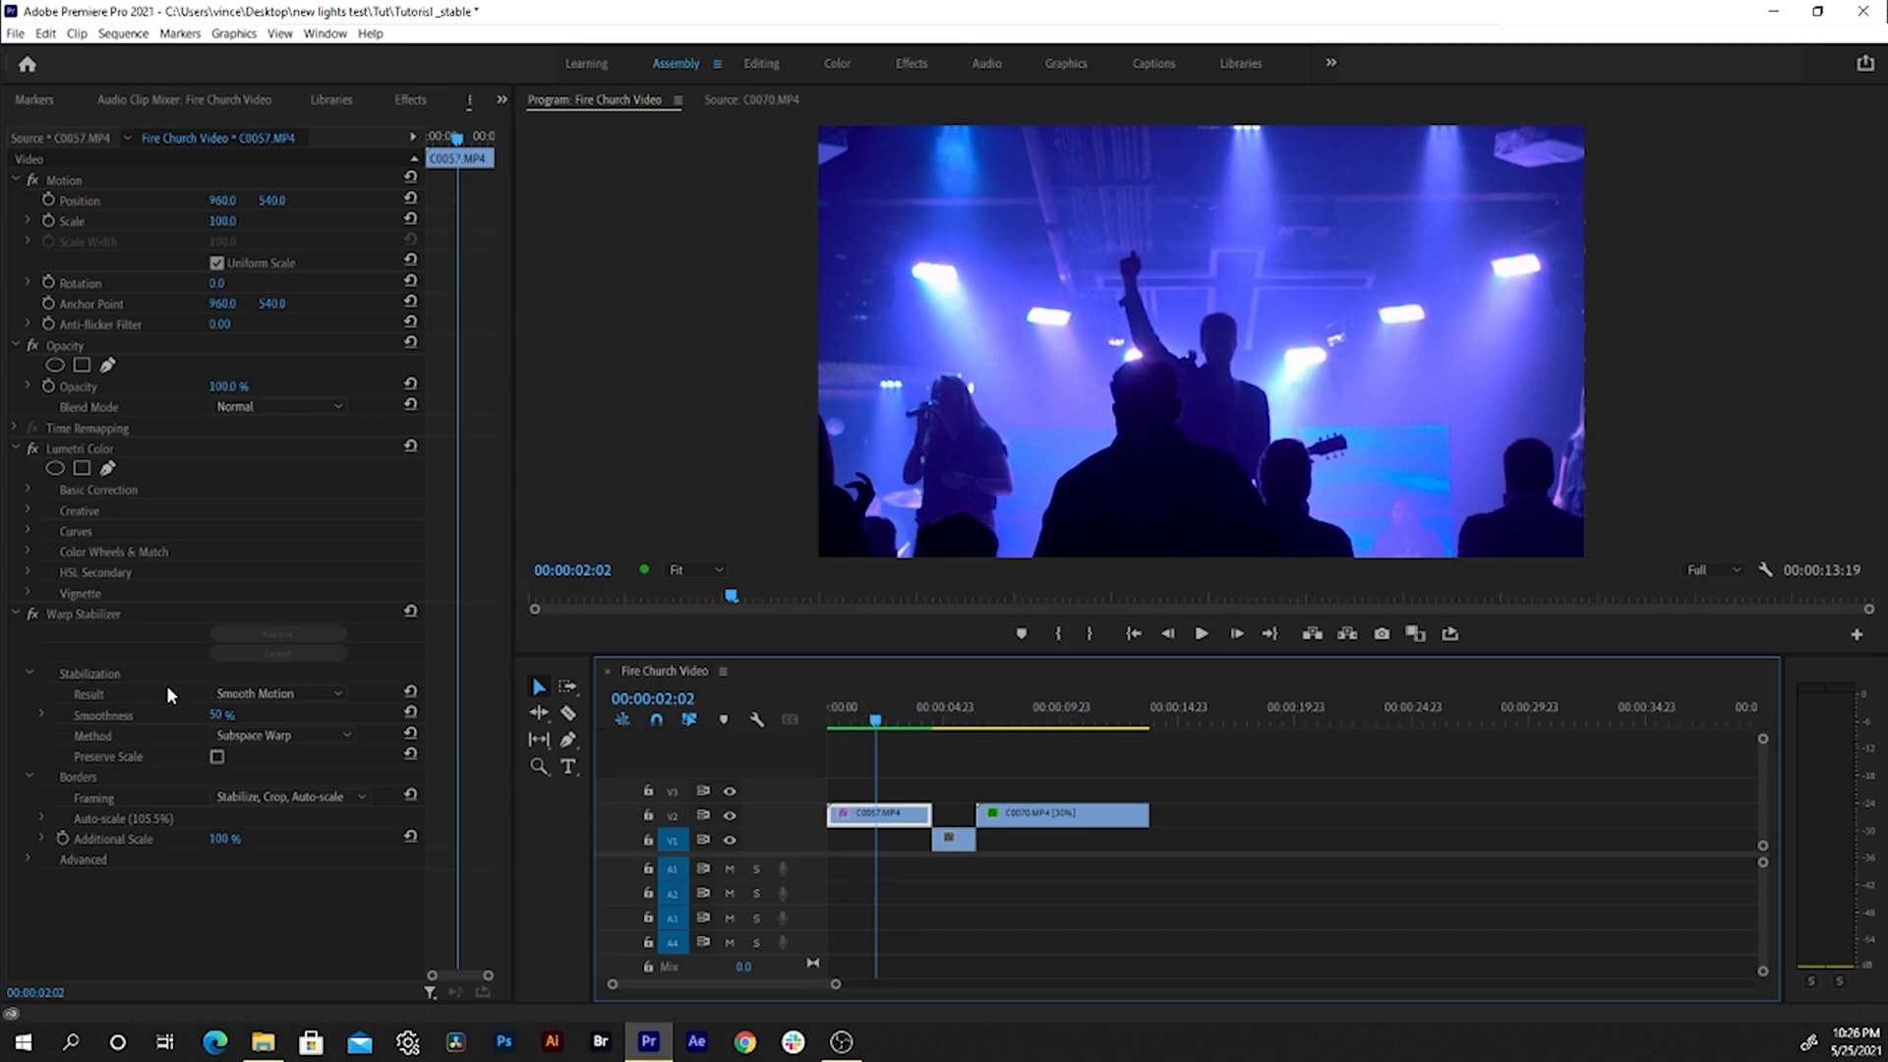
left_click(79, 616)
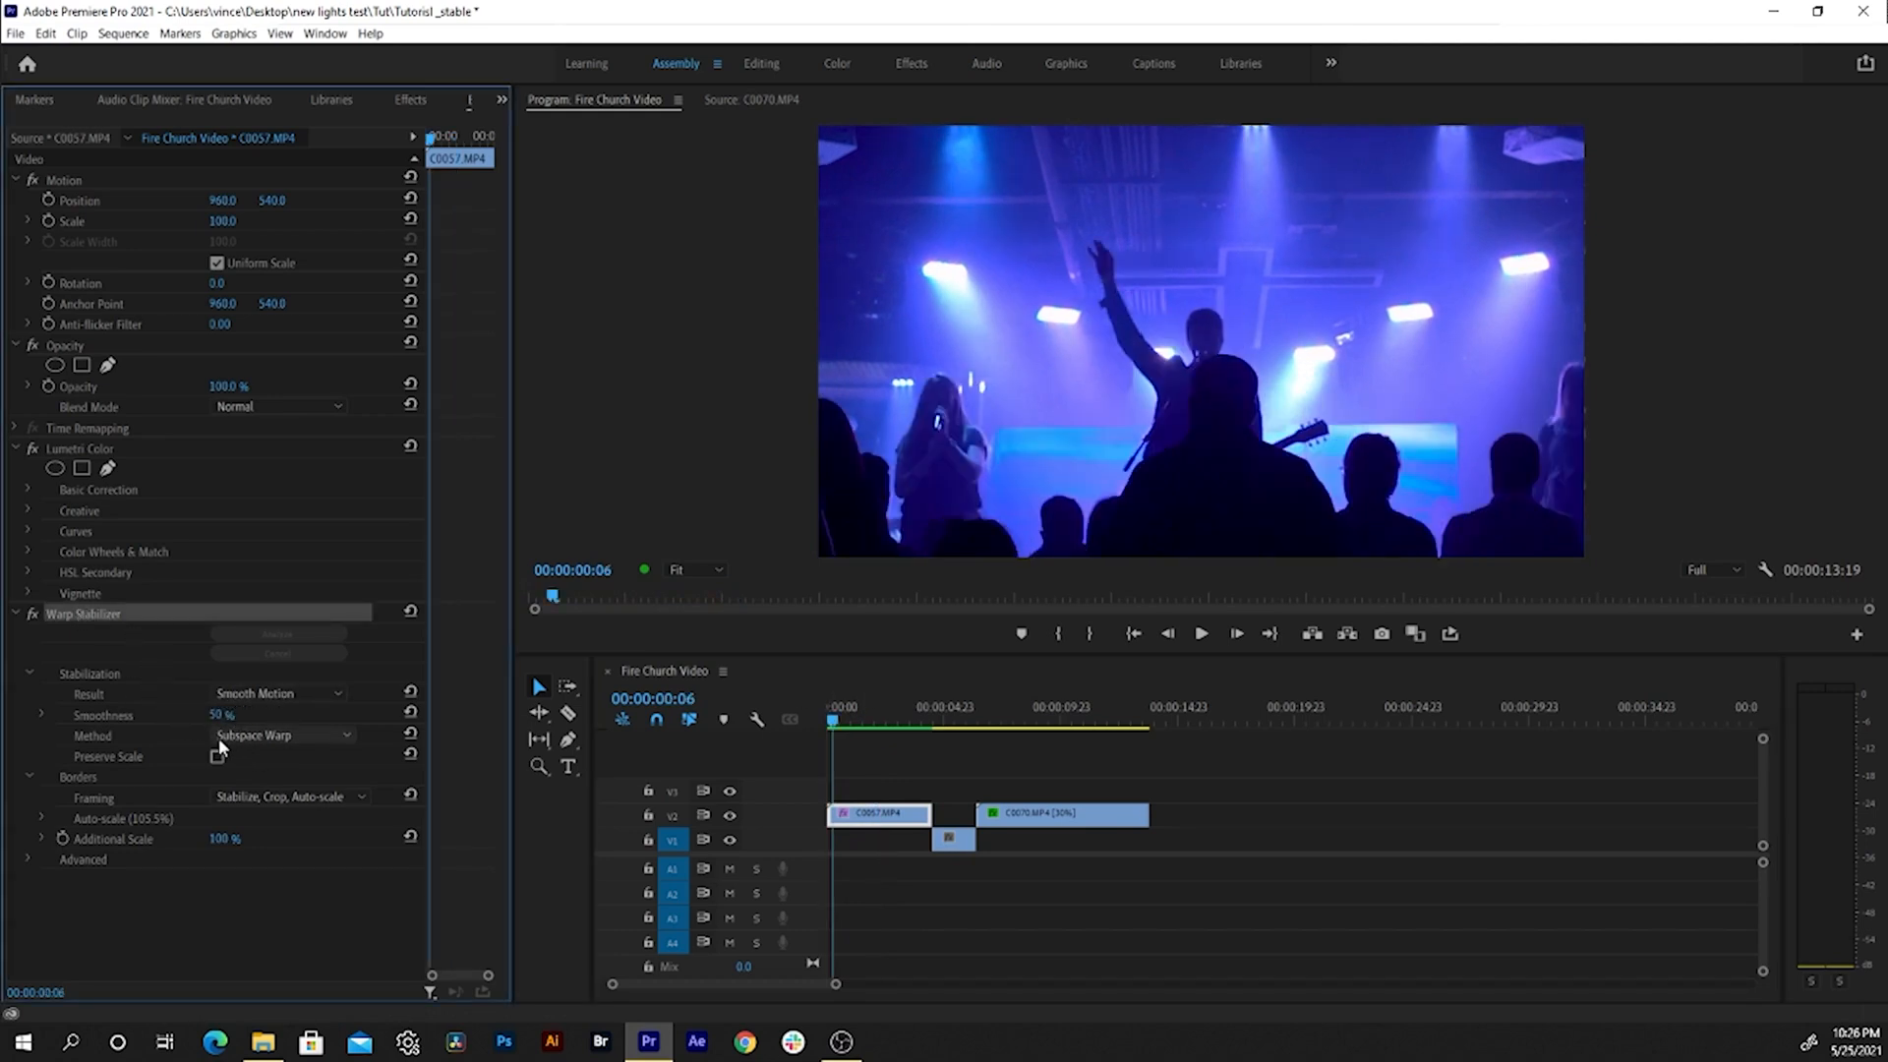
left_click(276, 737)
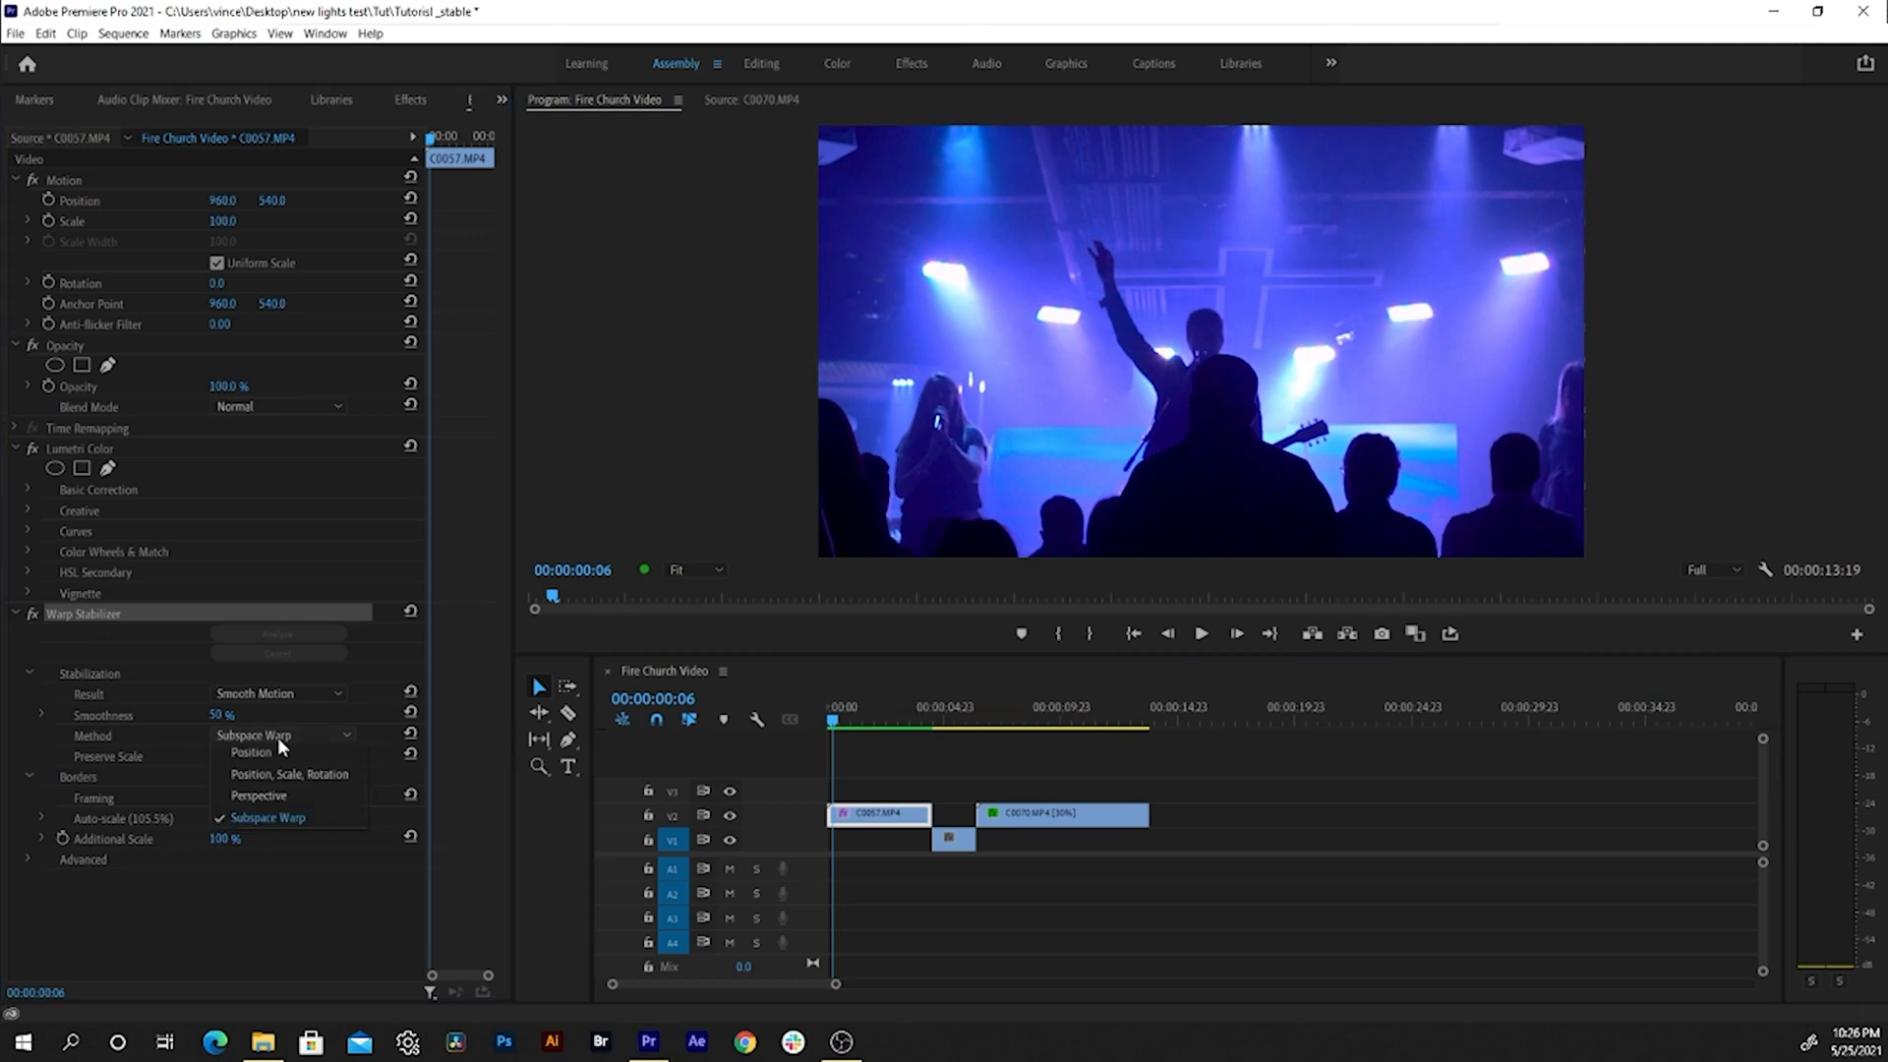
left_click(282, 749)
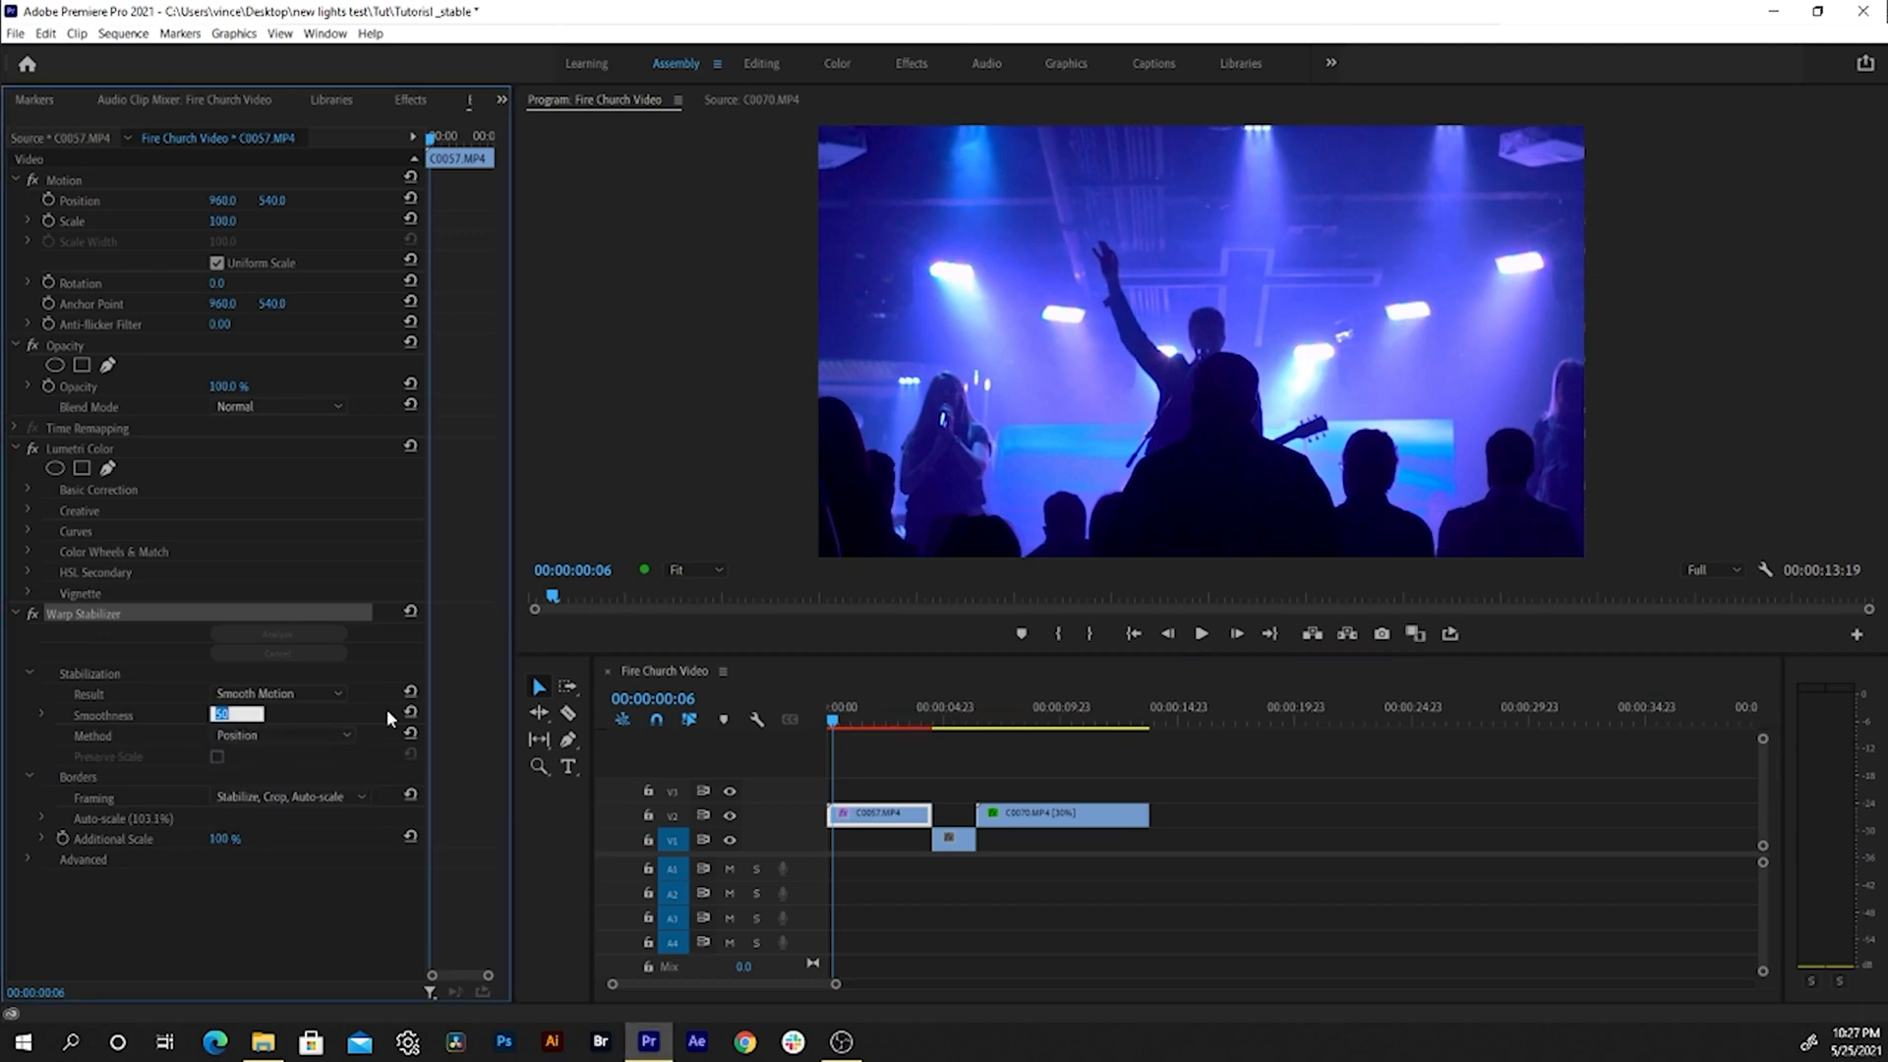
type("30")
key("Return")
- Play clip C0057.MP4 again from its start to review the adjusted stabilization
key("space")
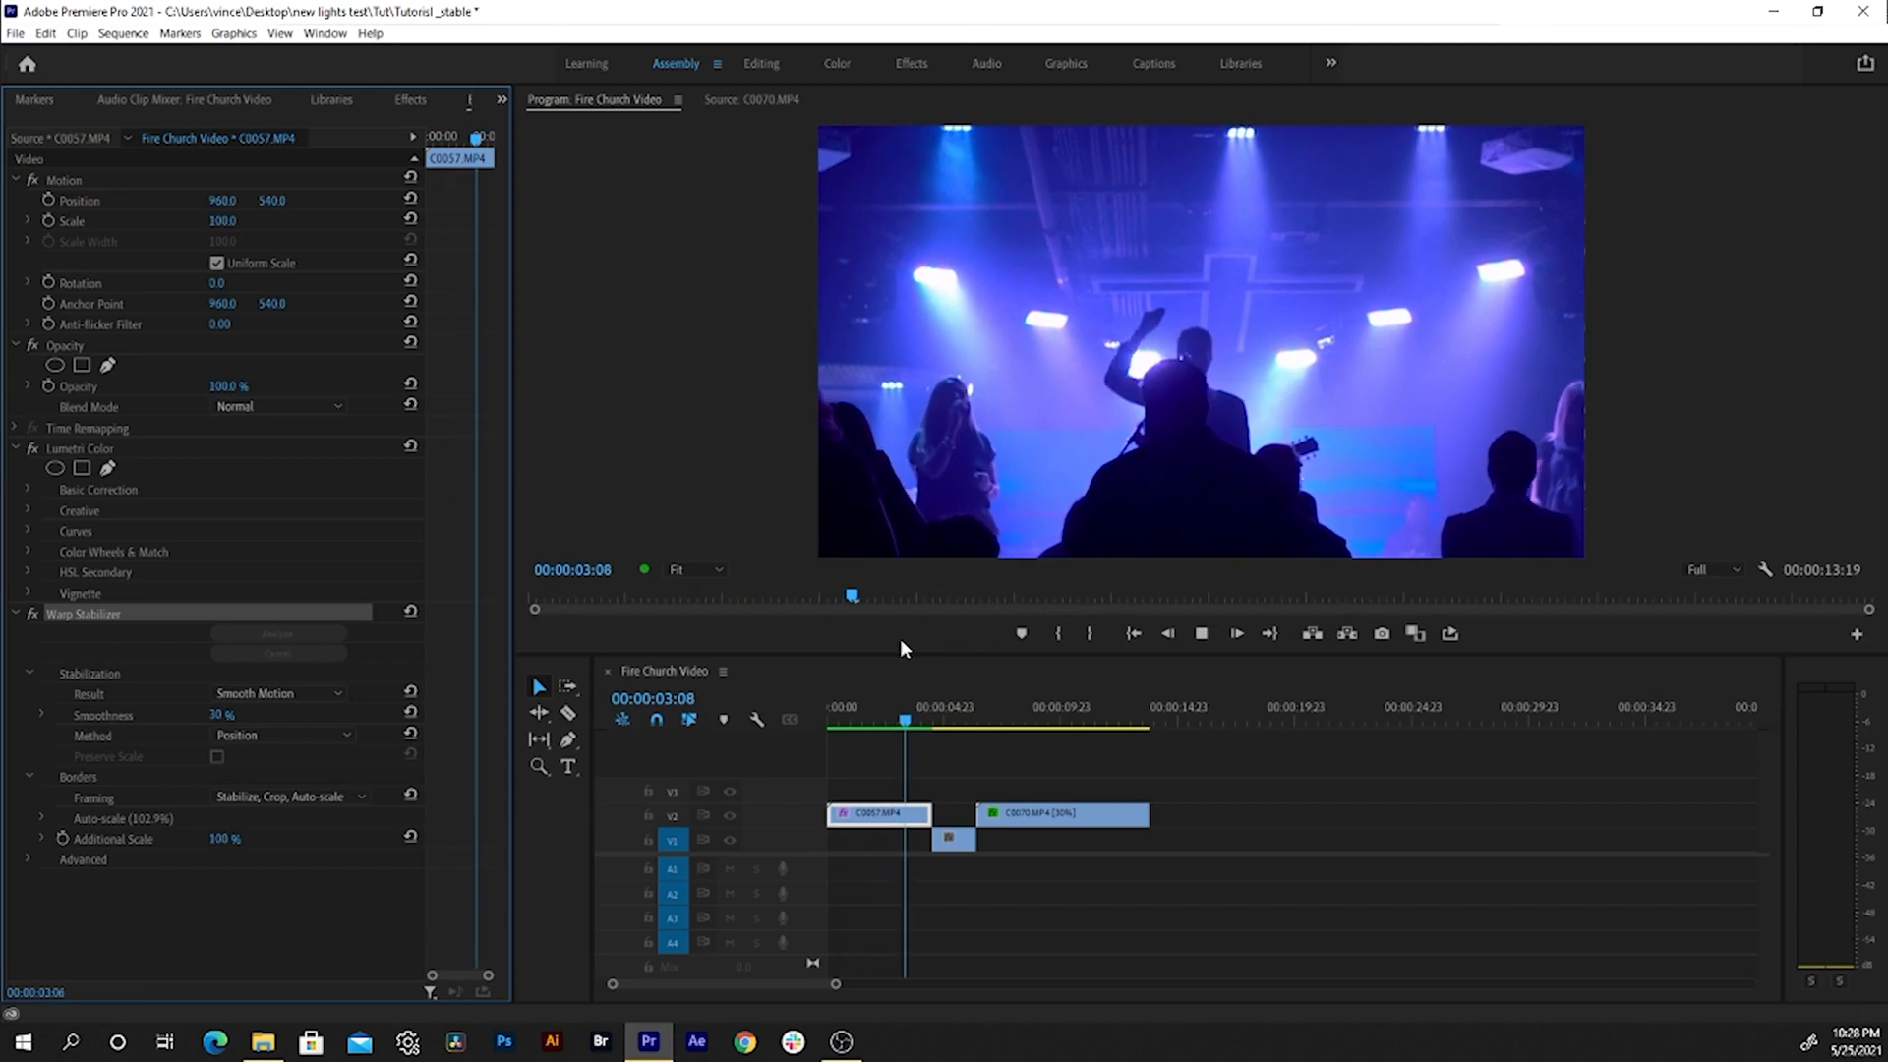
left_click_drag(848, 718, 833, 724)
key("space")
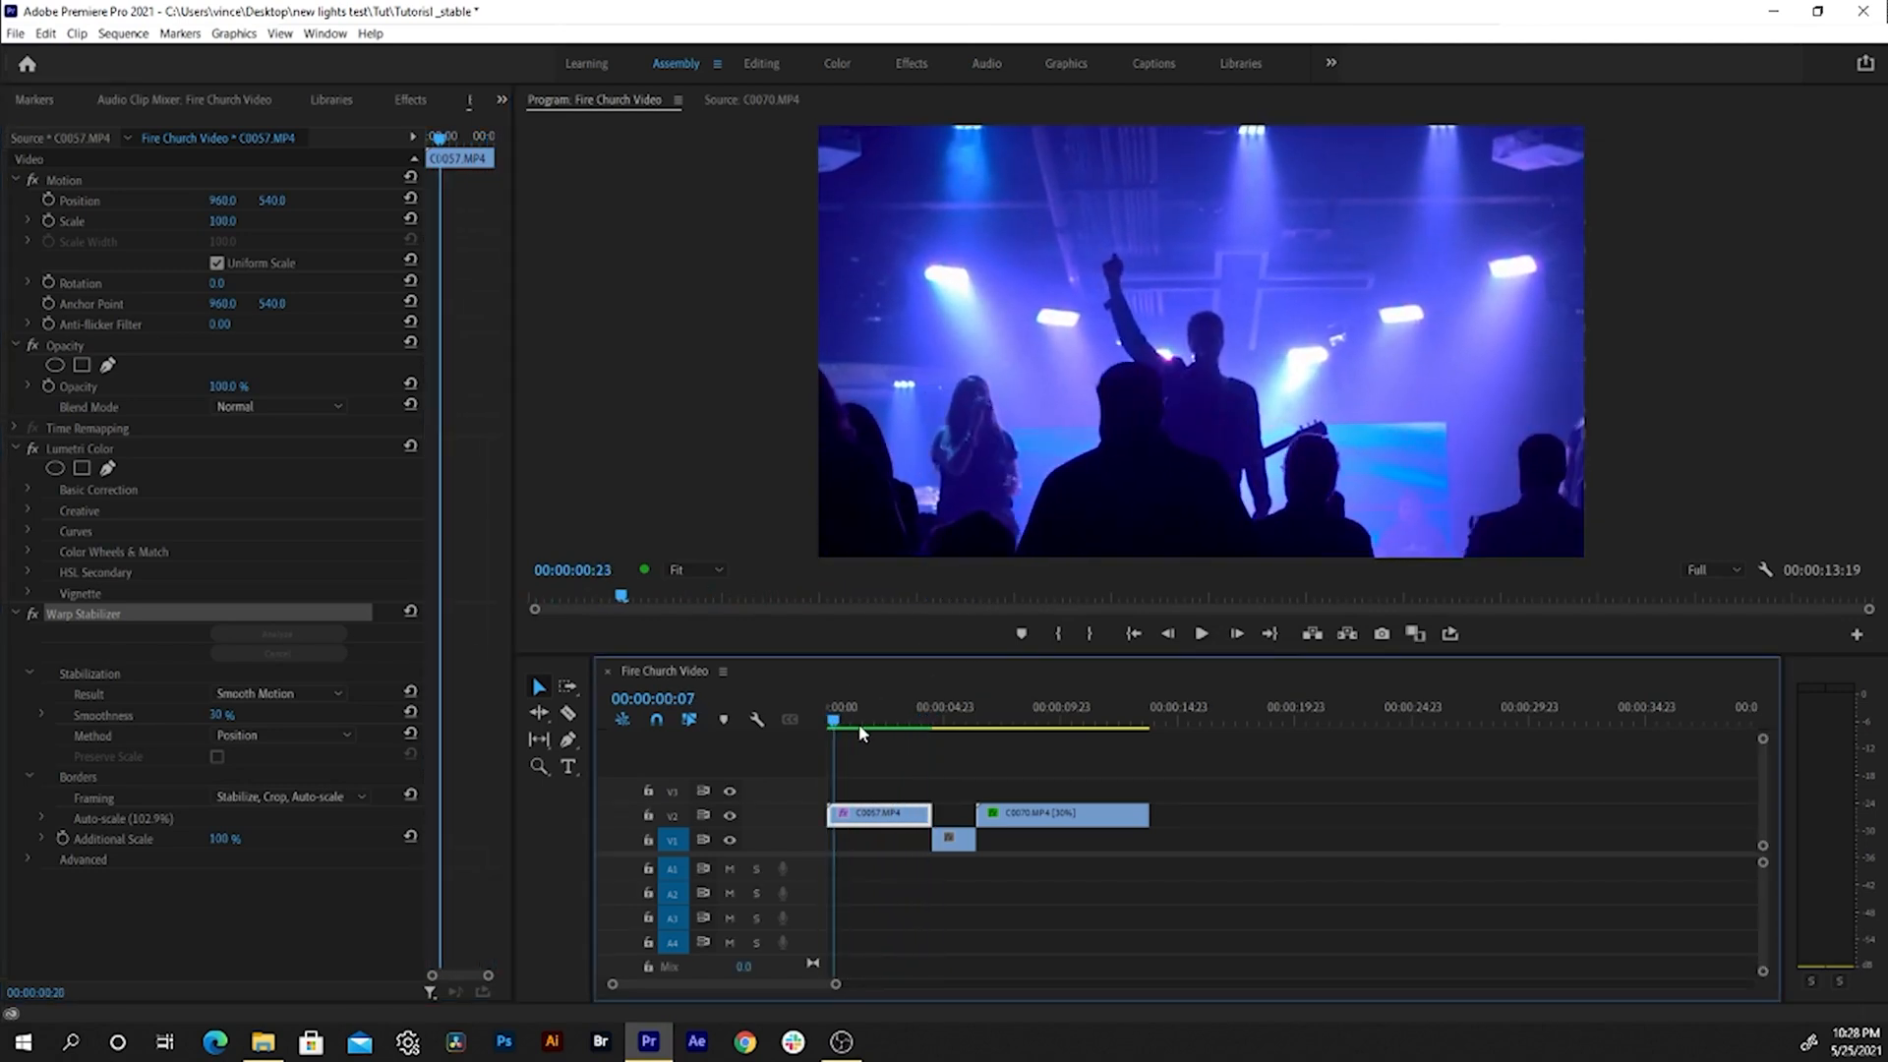
key("Home")
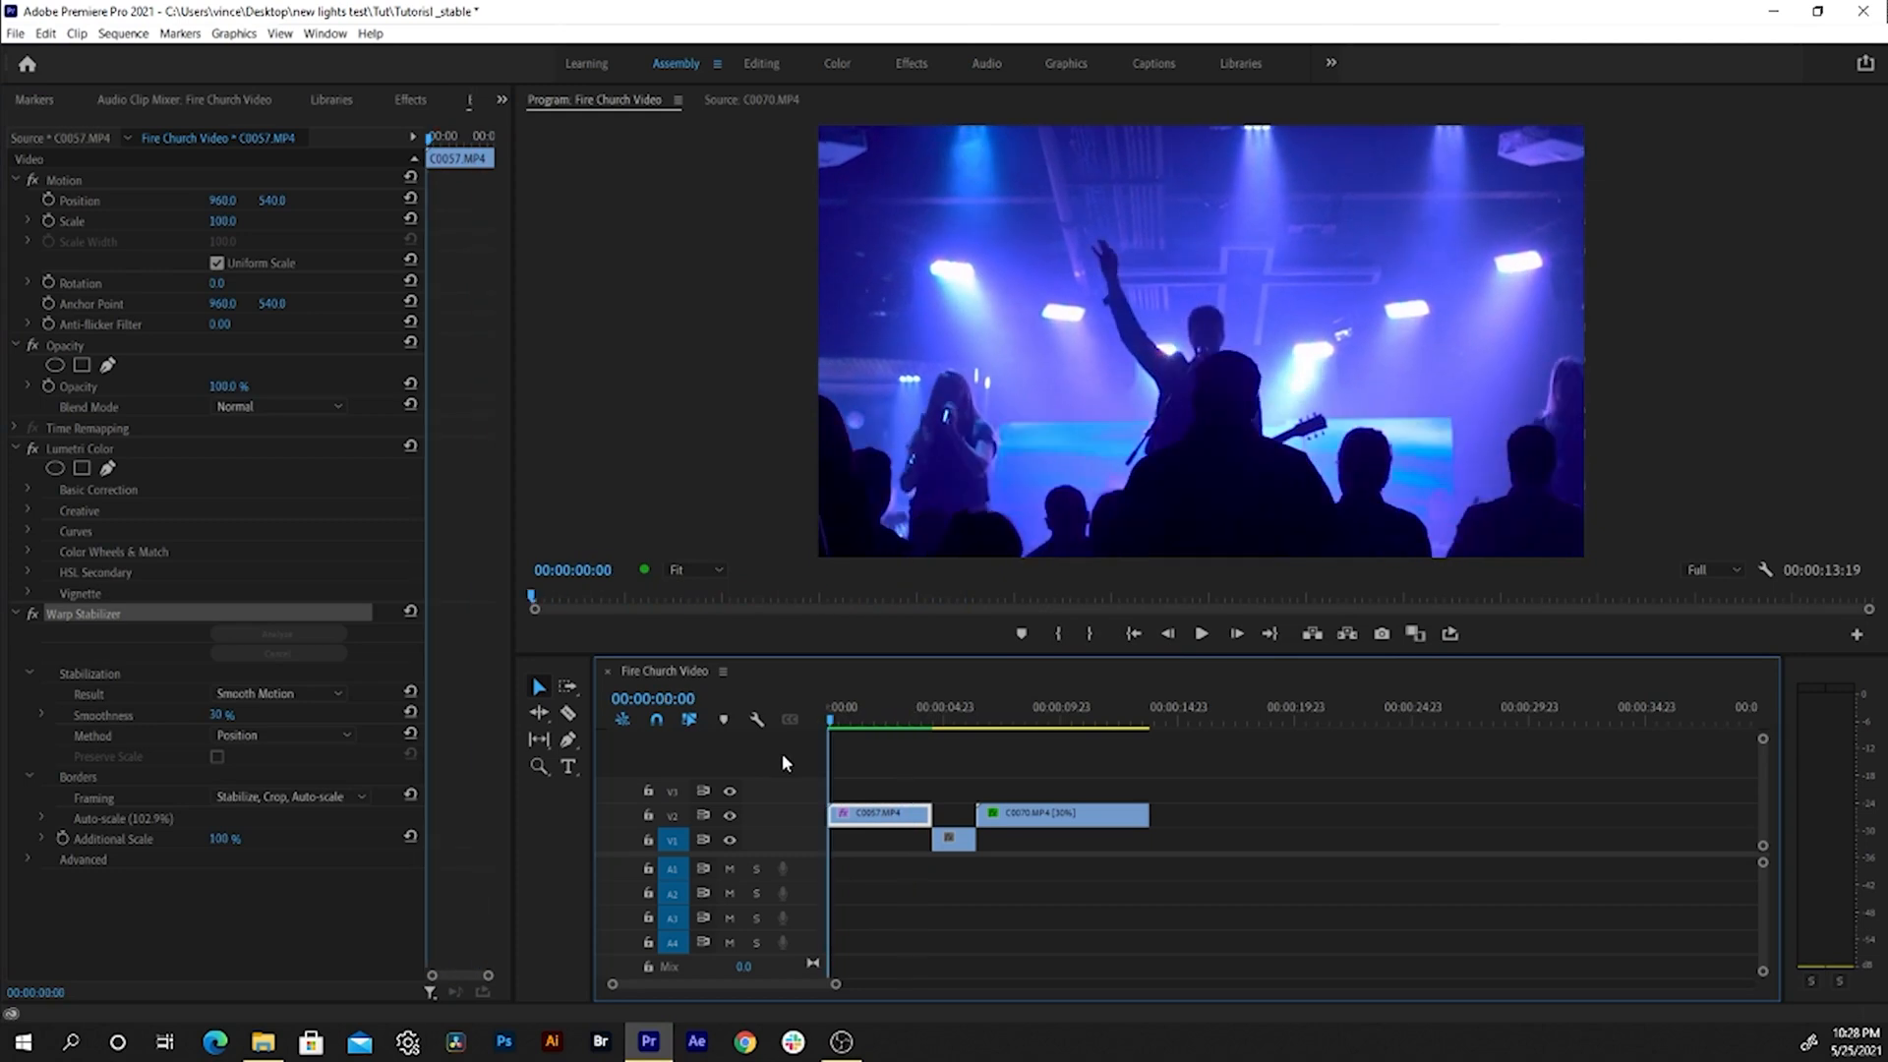
key("space")
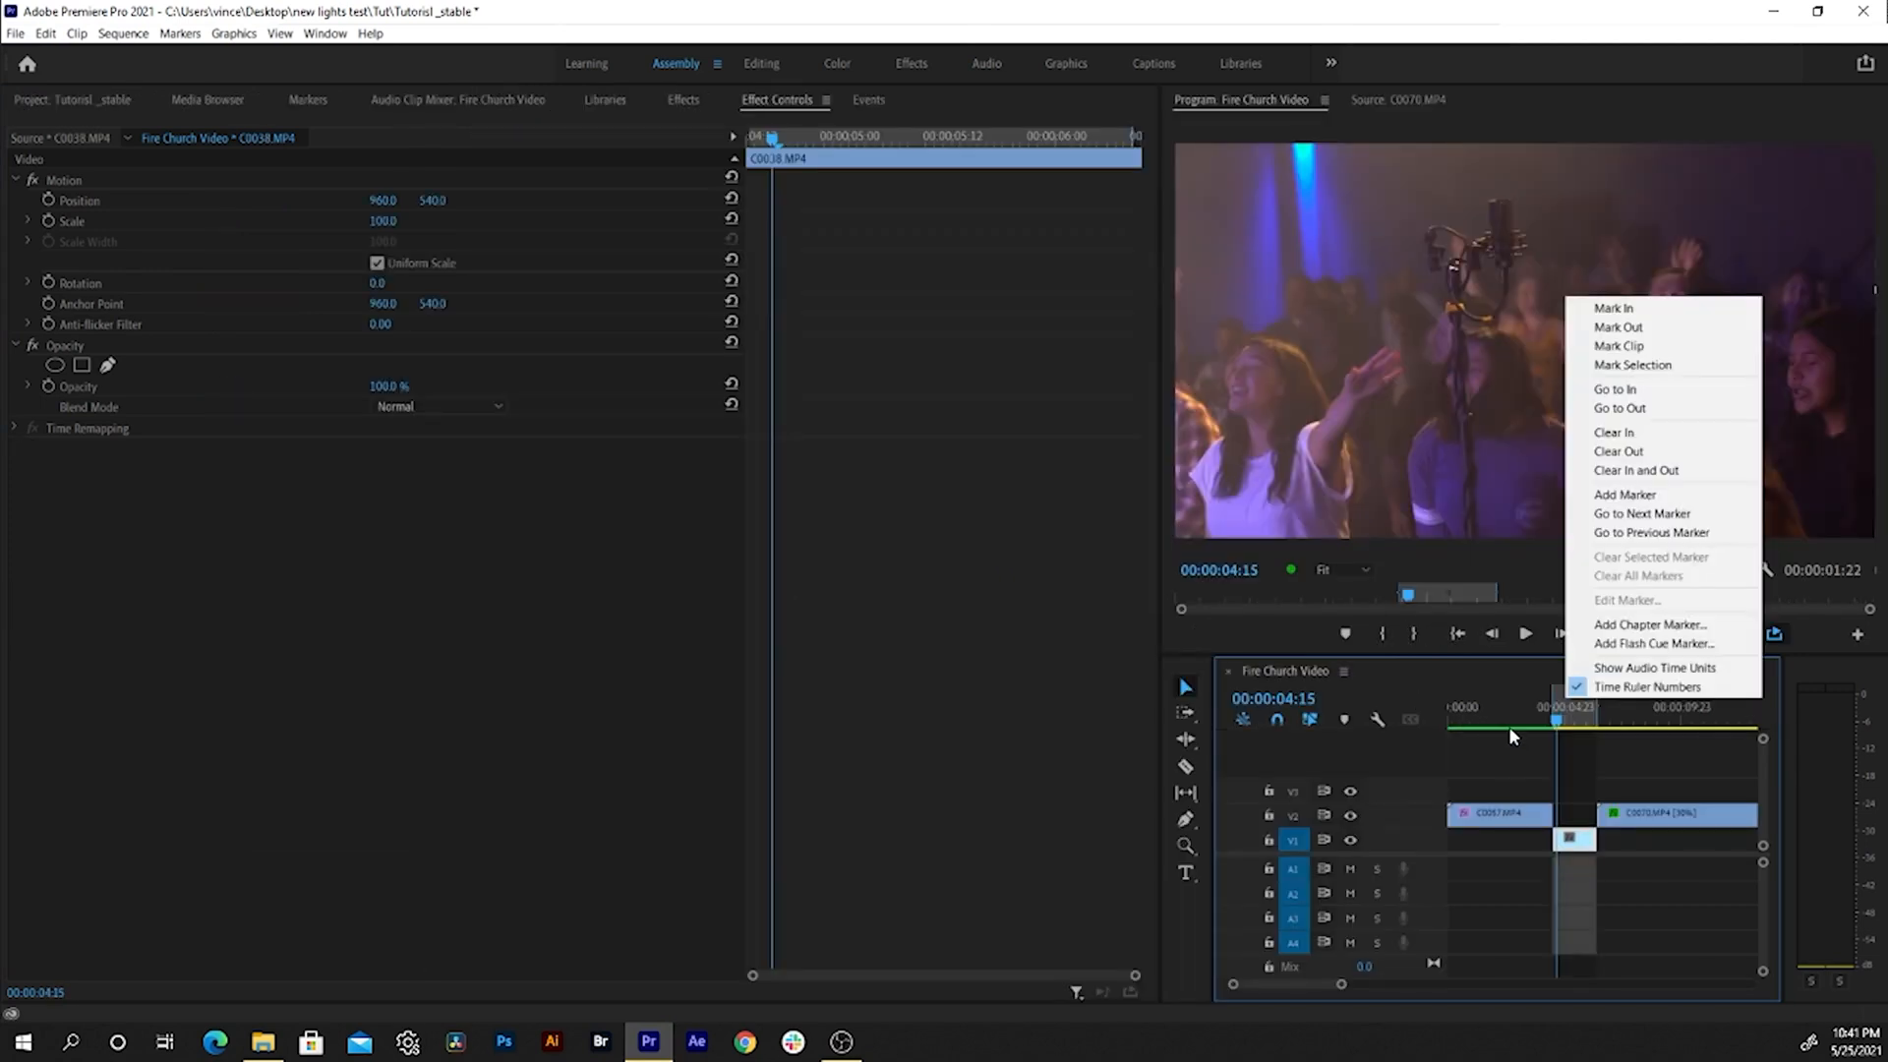
- Draw a free-form five-point opacity mask around the microphone in clip C0038.MP4 at 00:00:05:03
left_click(1512, 736)
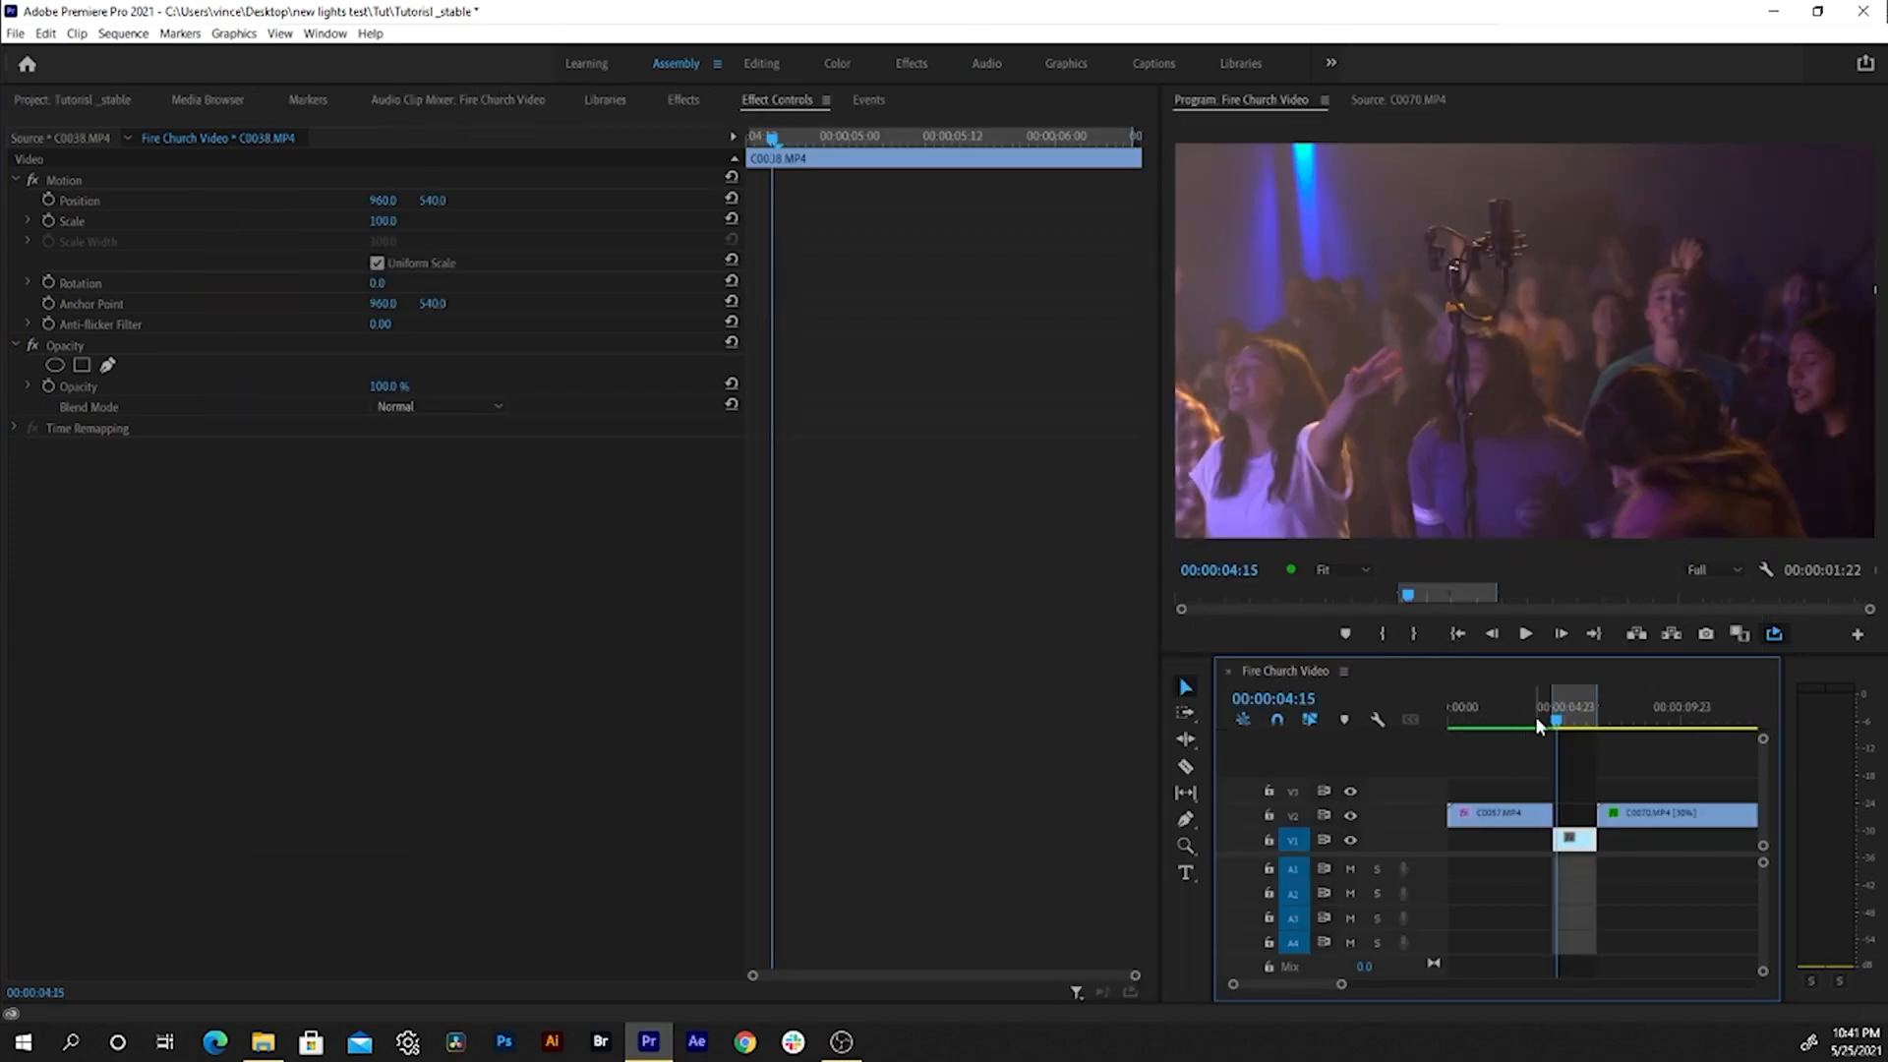
mouse_move(1557, 721)
left_mouse_down()
mouse_move(1588, 725)
mouse_move(1563, 724)
mouse_move(1569, 744)
left_mouse_up()
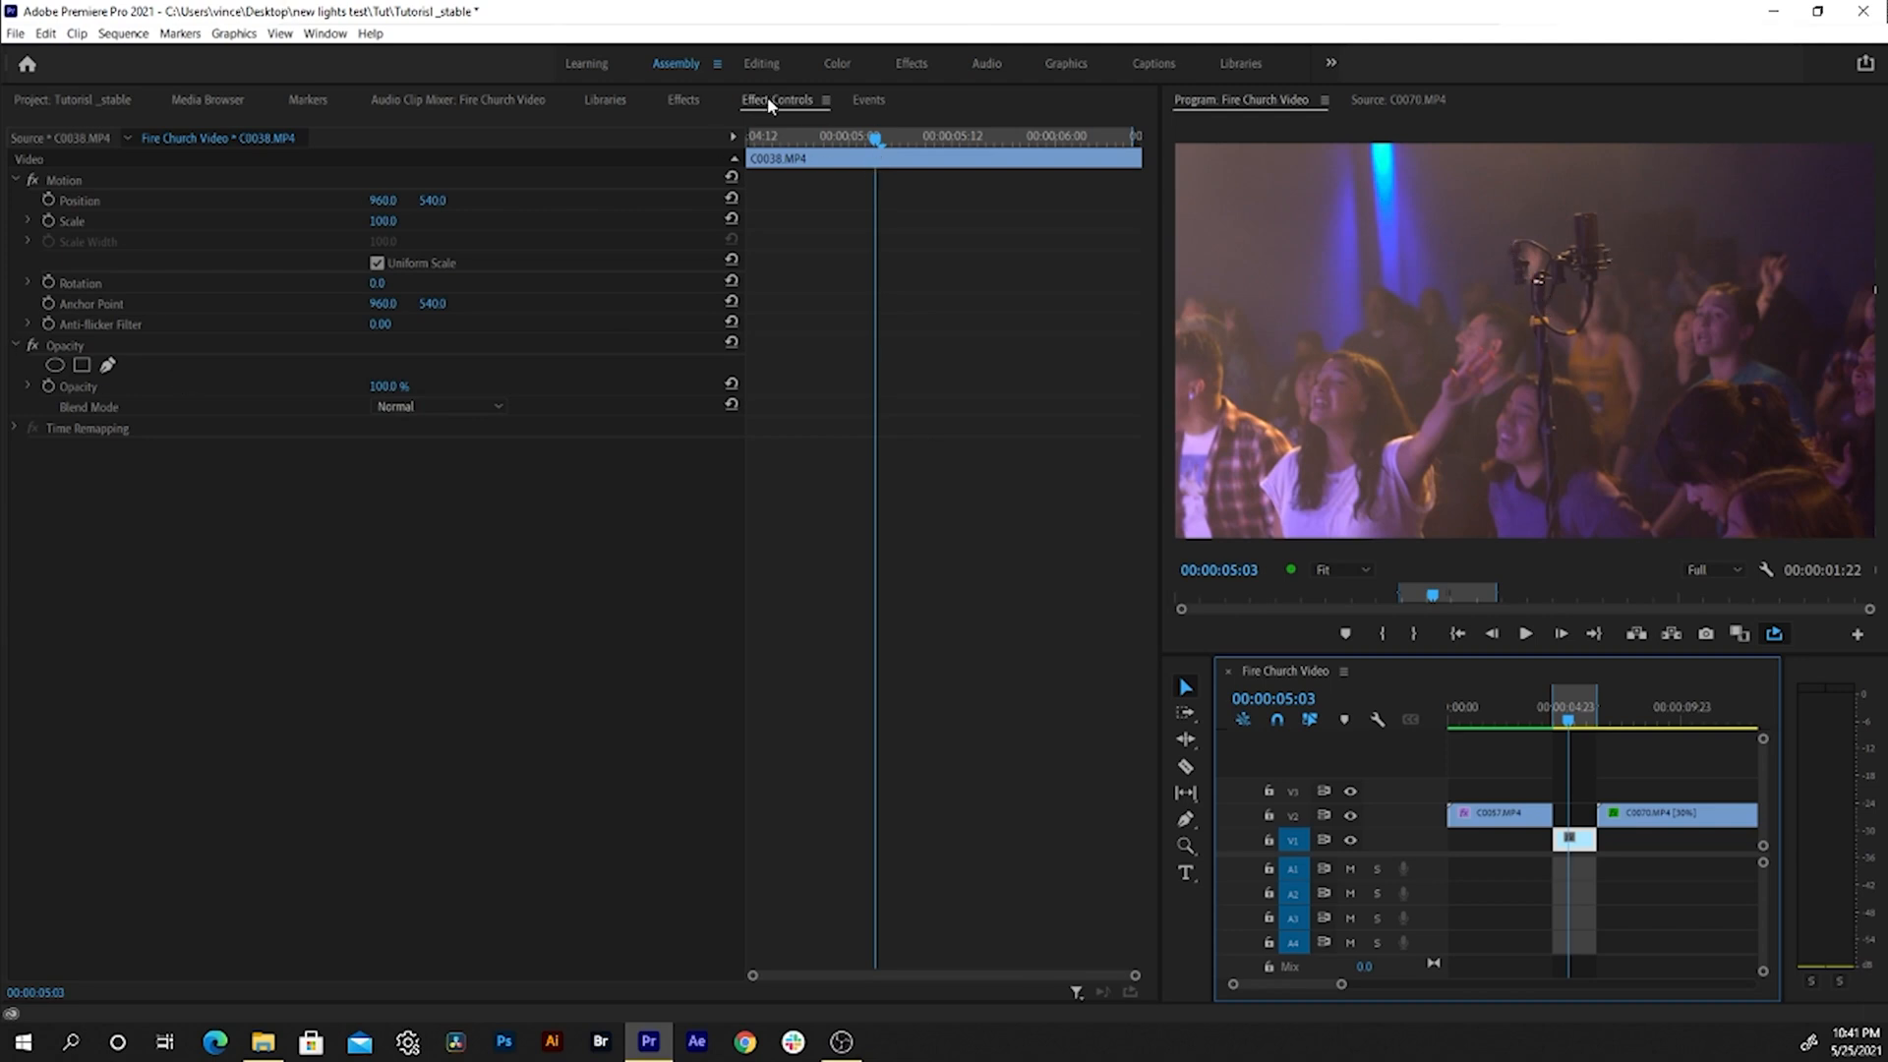
left_click(107, 365)
left_click(1490, 227)
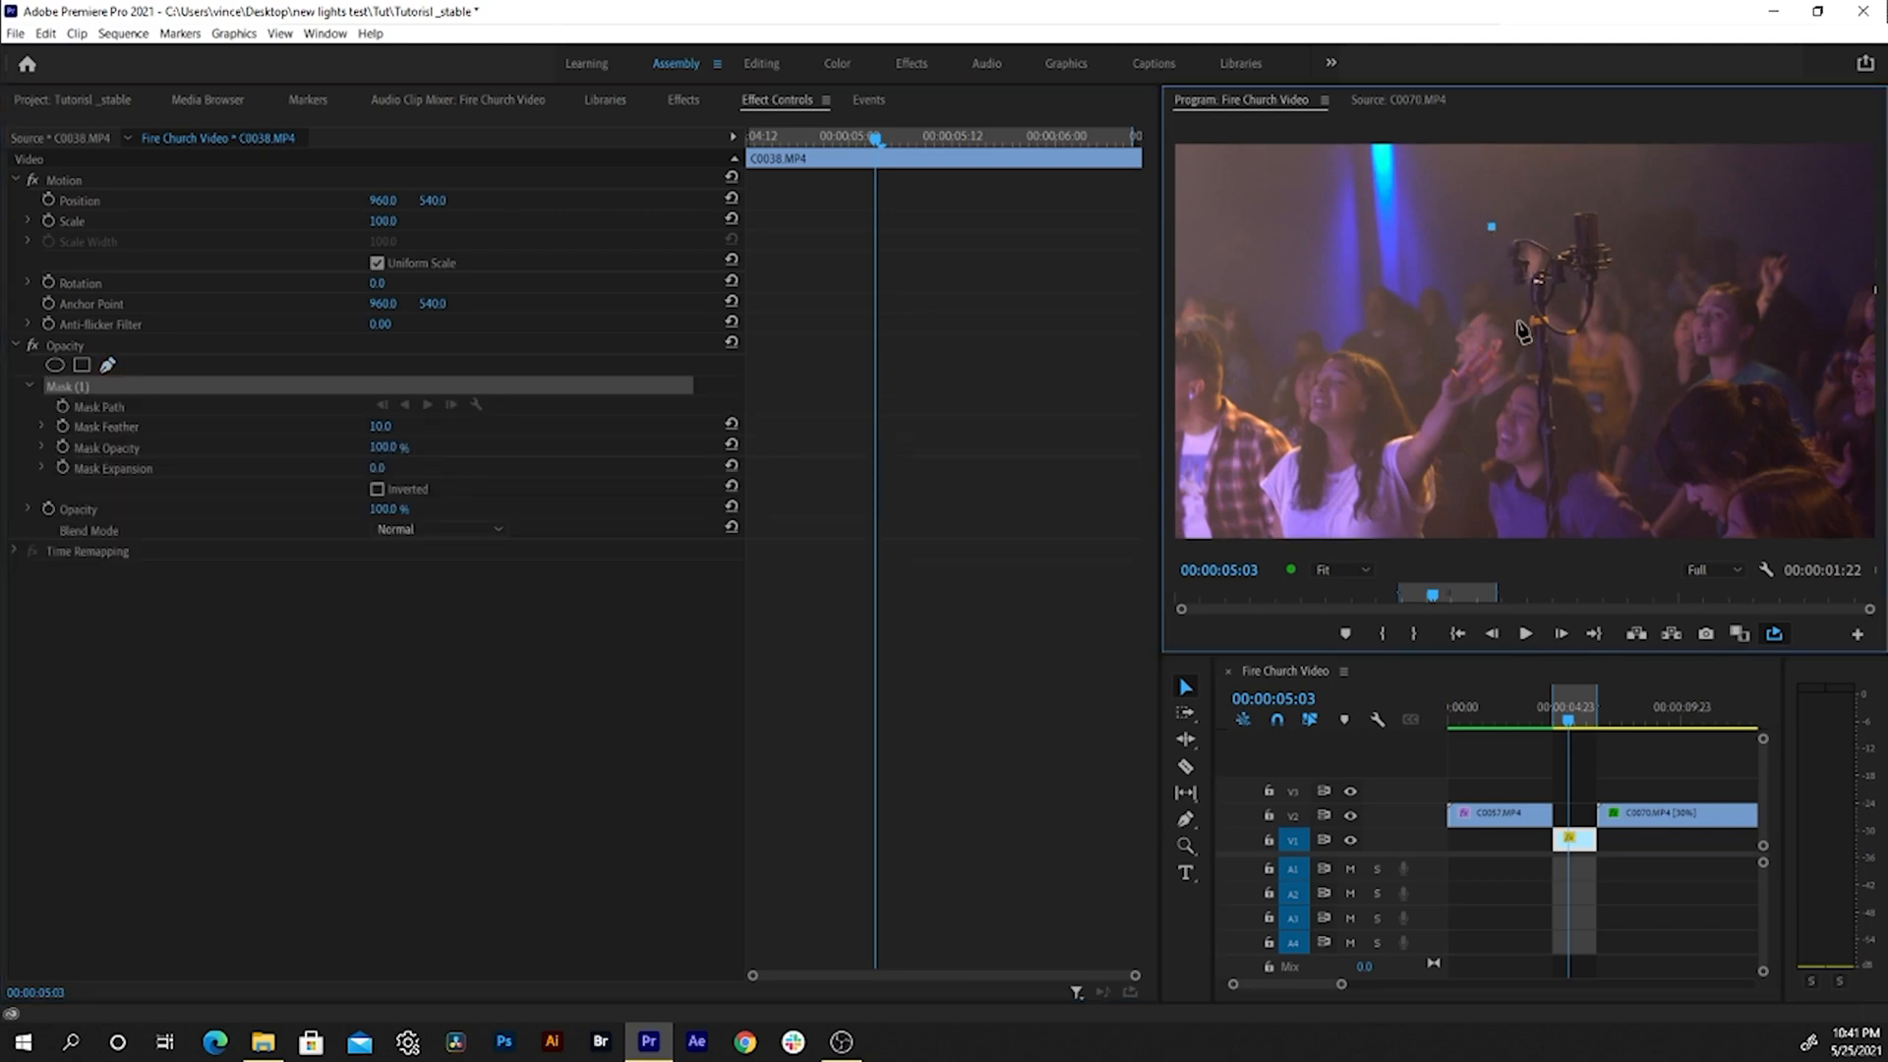
left_click(1517, 346)
left_click(1594, 347)
left_click(1637, 238)
left_click(1613, 185)
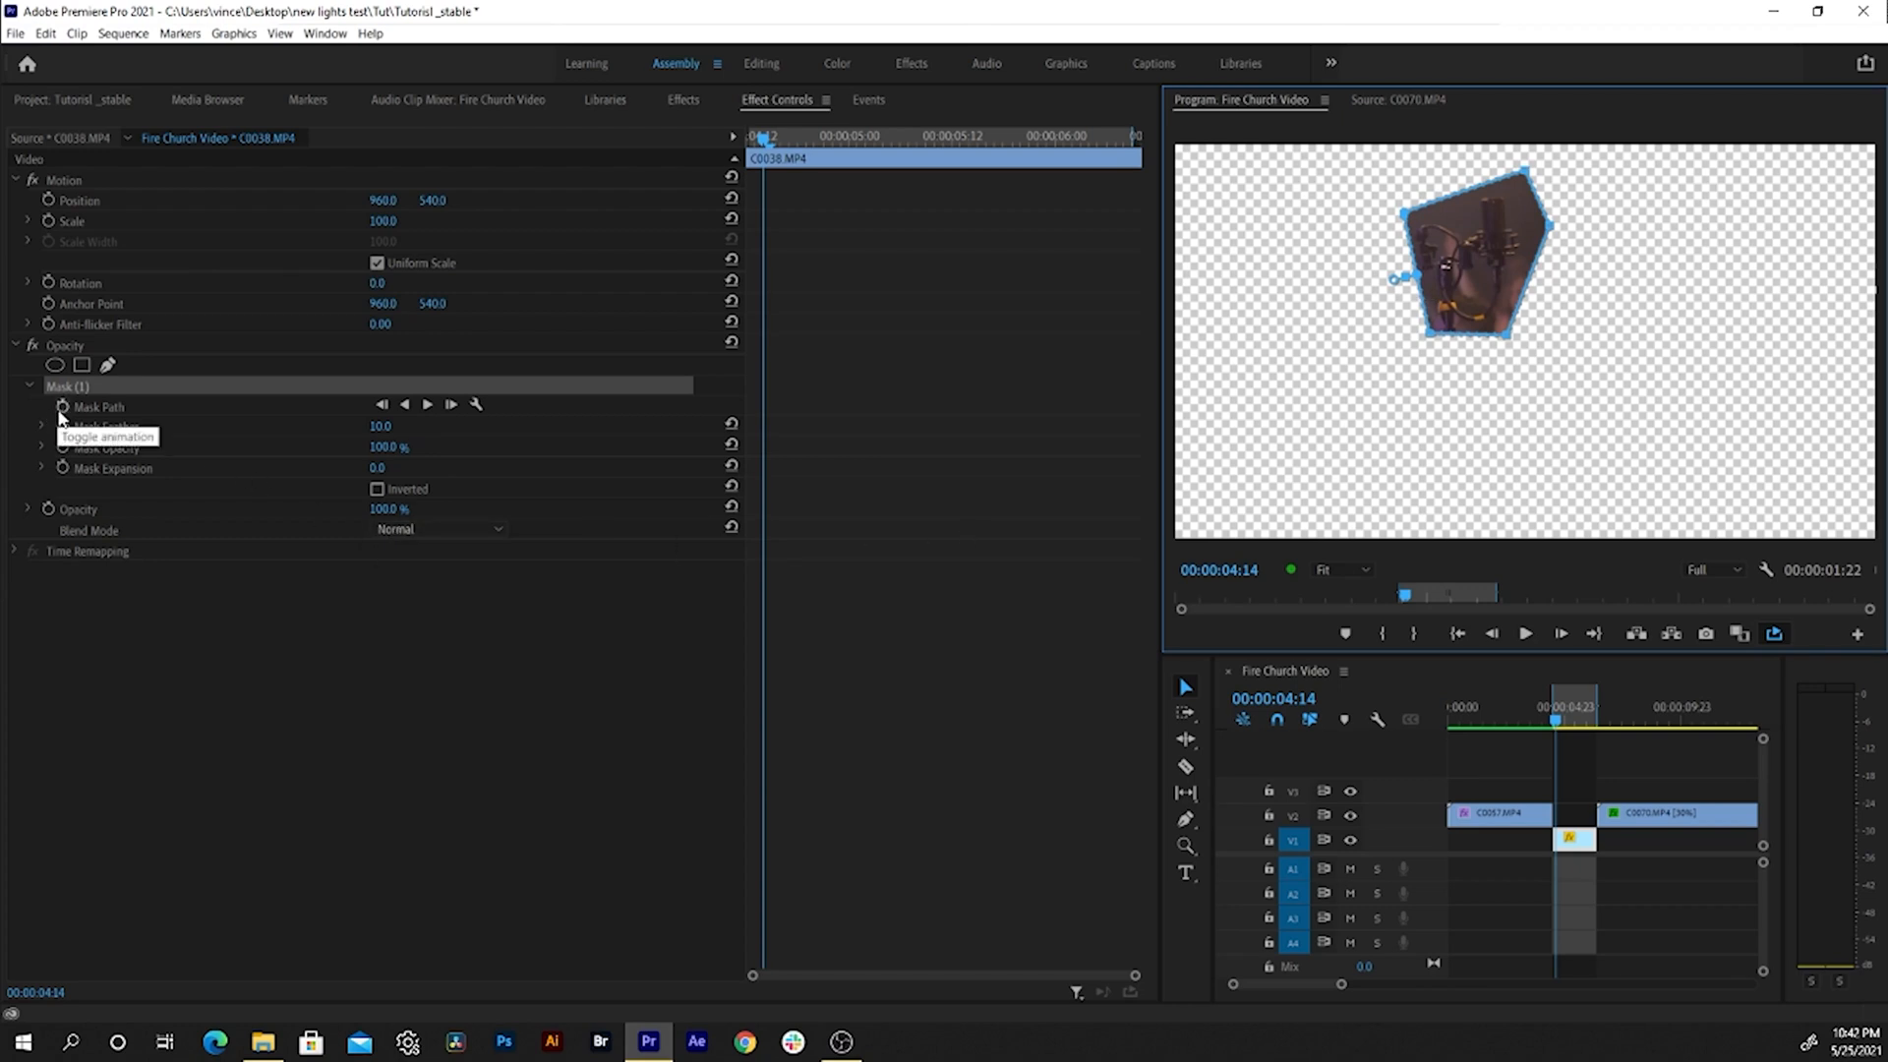
- Keyframe the mask path from 00:00:04:14, moving the mask onto the microphone at 00:00:05:00, 00:00:05:13 and on to the clip's end
left_click(61, 407)
left_click_drag(1556, 726, 1564, 725)
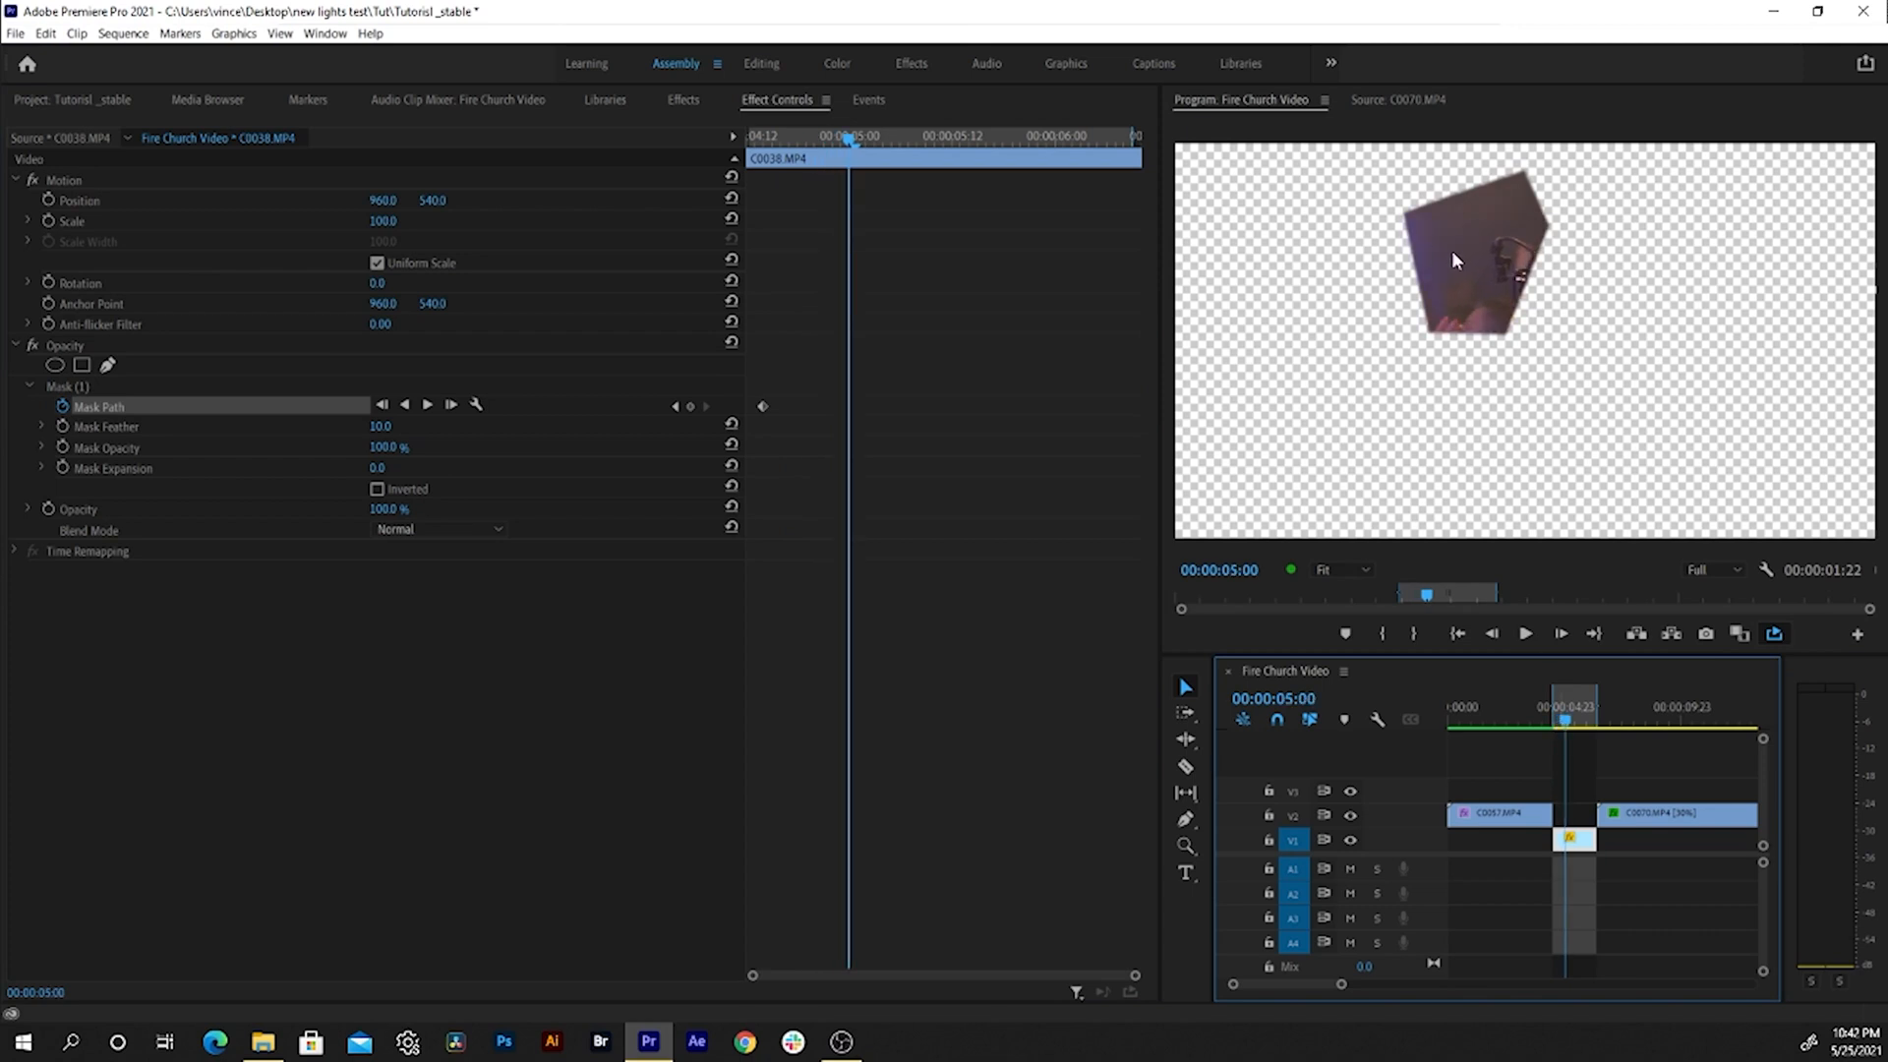
left_click(67, 385)
left_click_drag(1498, 284, 1545, 287)
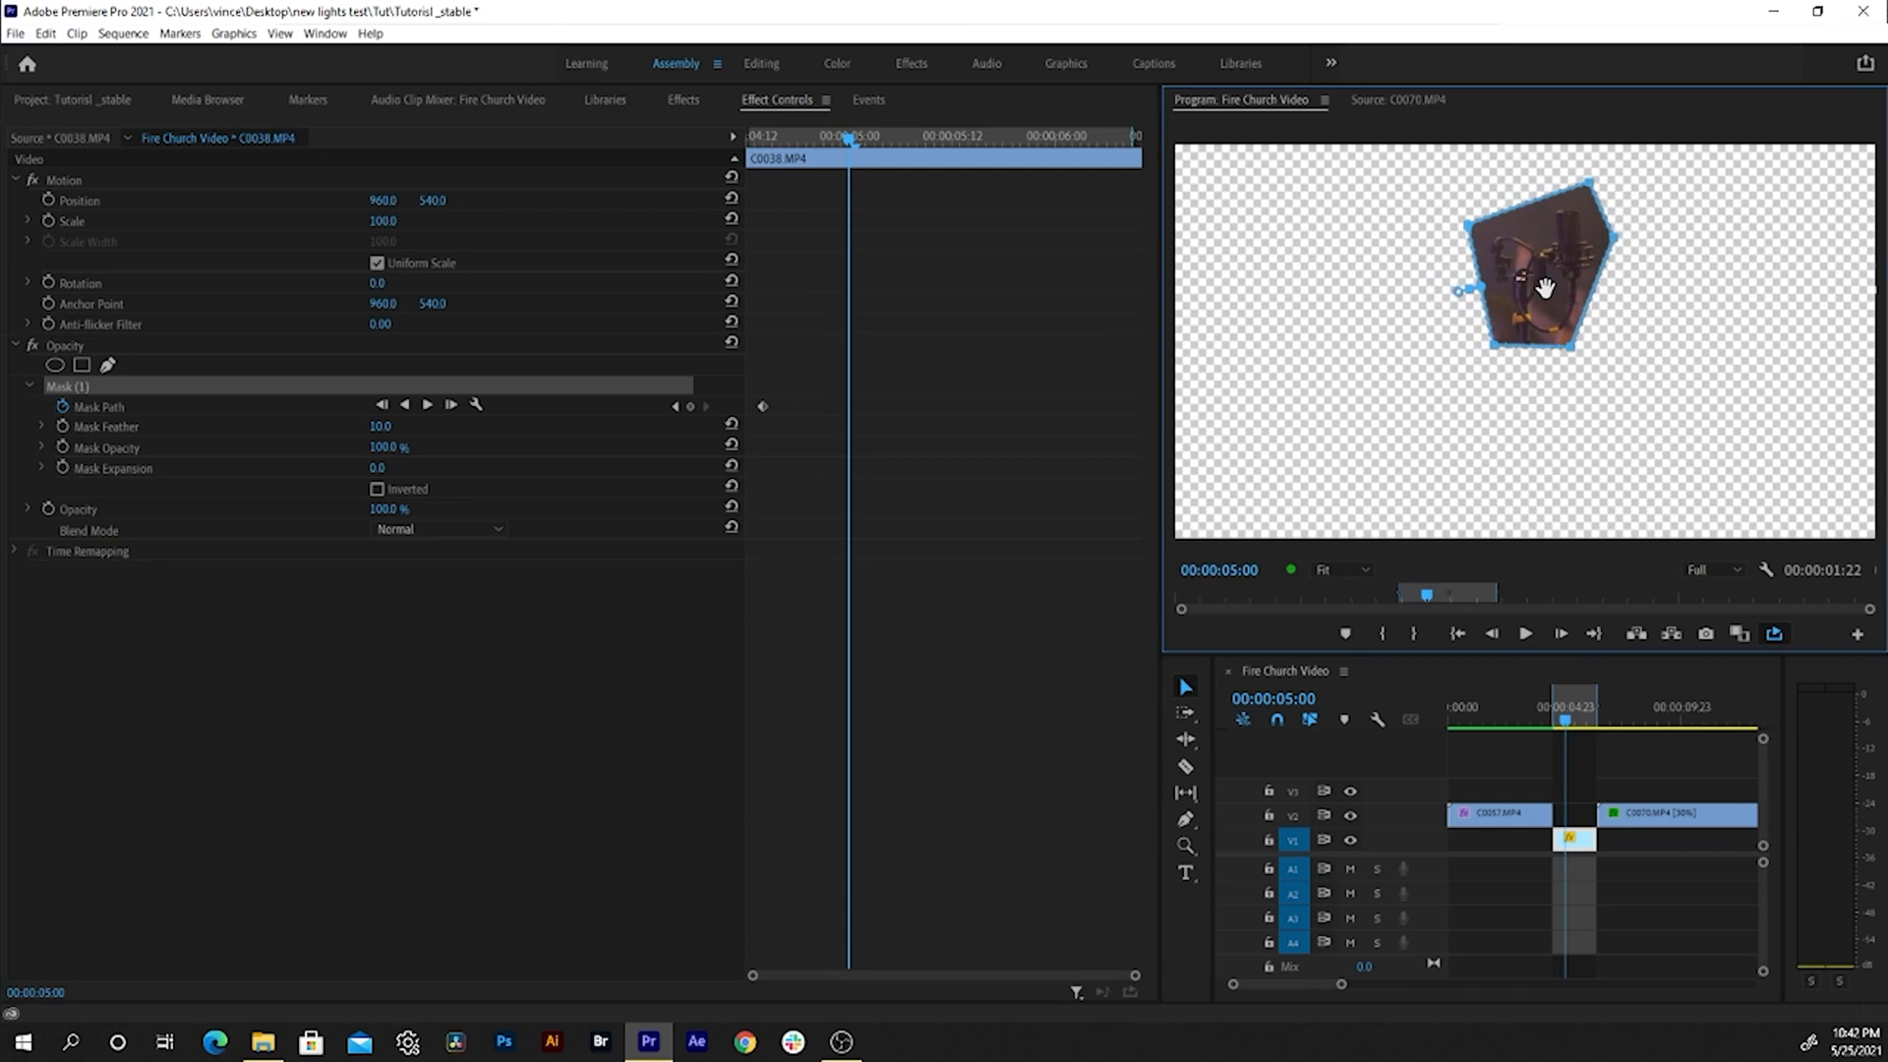
left_click(1576, 726)
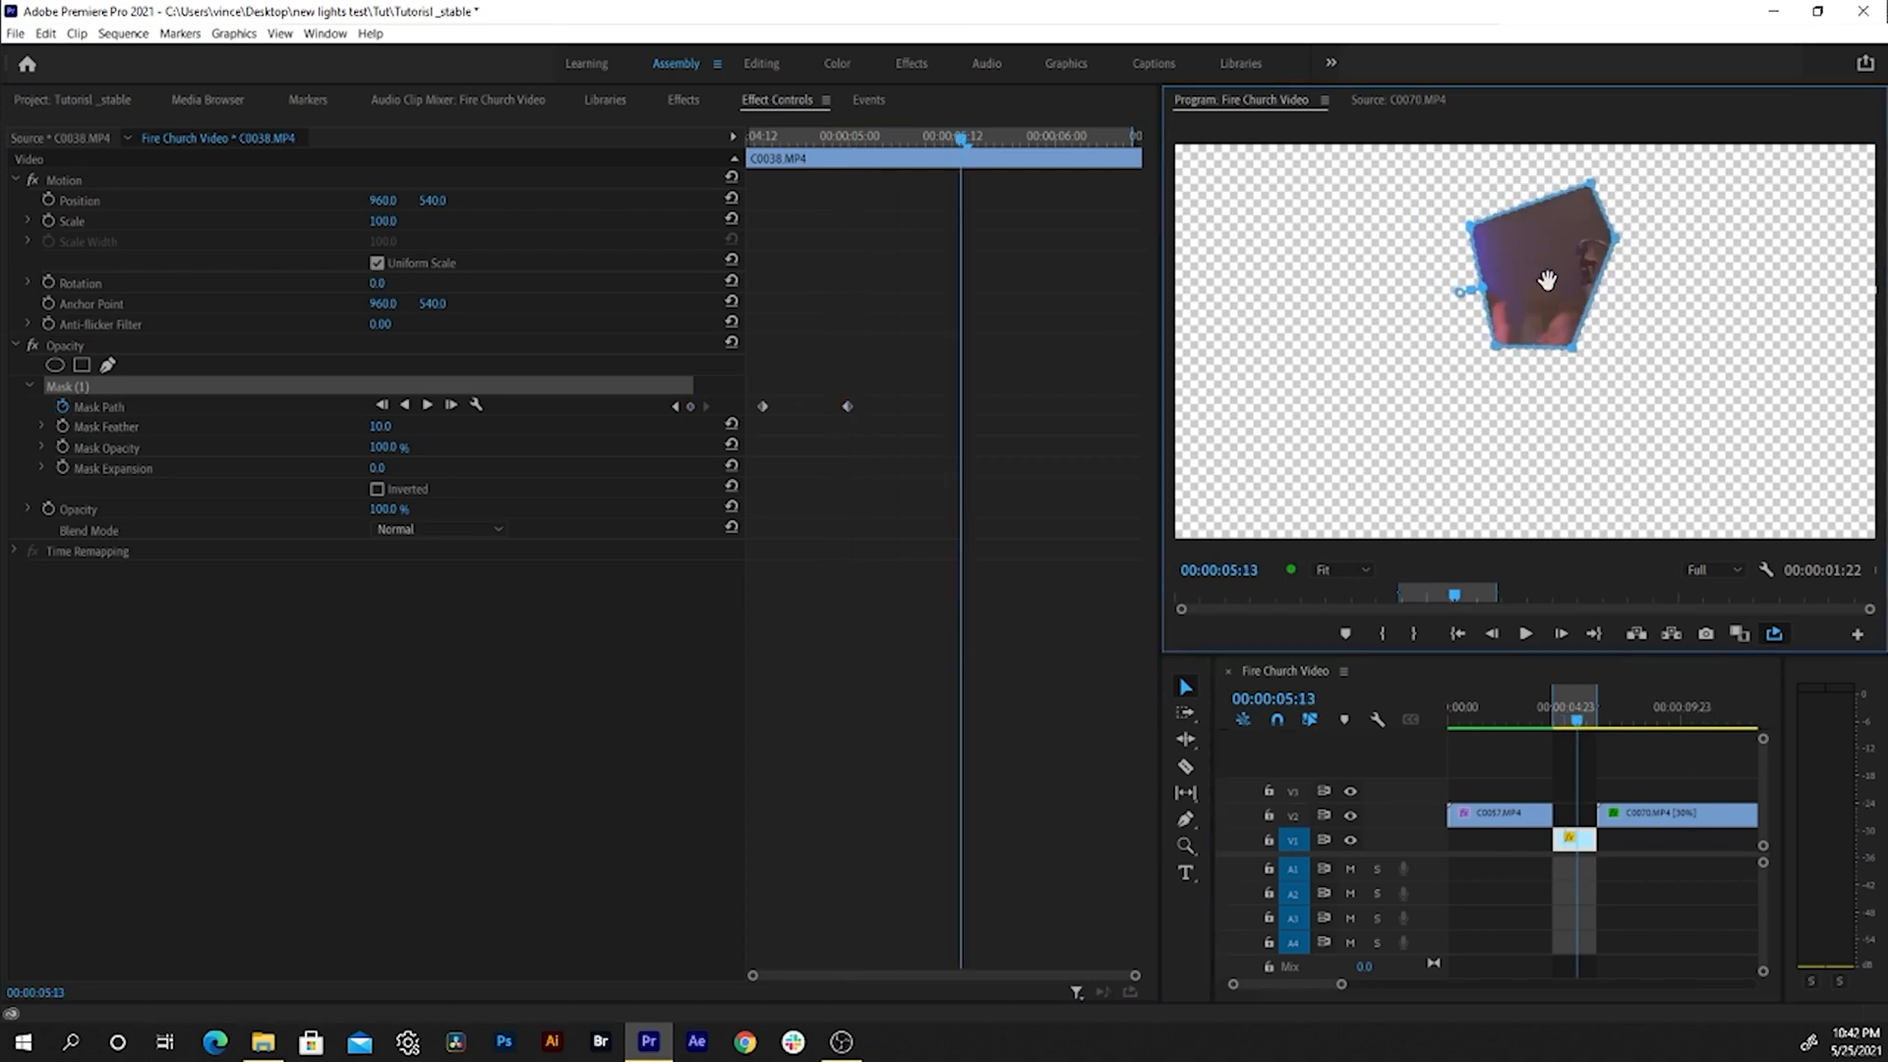
left_click_drag(1542, 278, 1630, 286)
left_click(1583, 726)
left_click_drag(1583, 723, 1585, 724)
left_click_drag(1646, 265, 1702, 268)
left_click_drag(1585, 724, 1597, 725)
left_click_drag(1702, 263, 1709, 263)
- Play the masked clip to check the tracking, and invert the mask to cut the microphone out
left_click_drag(1596, 725, 1554, 728)
key("space")
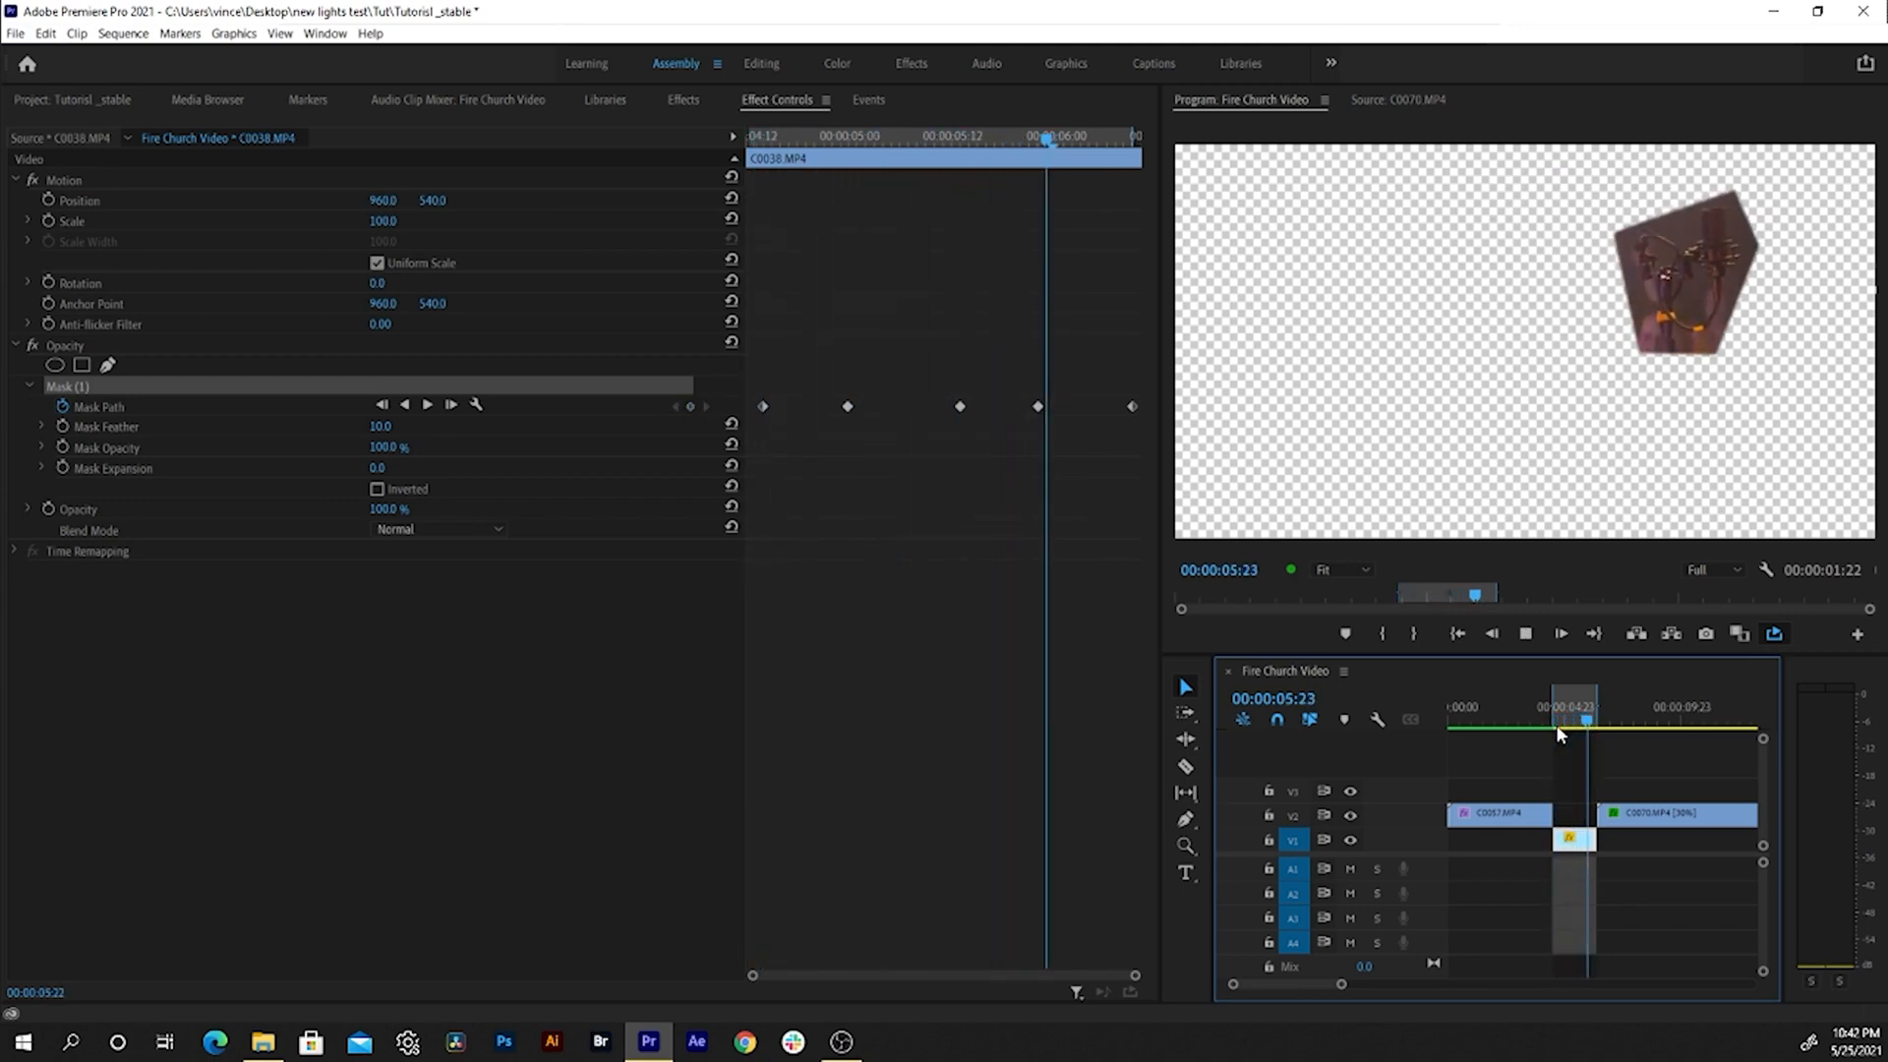
left_click(1558, 728)
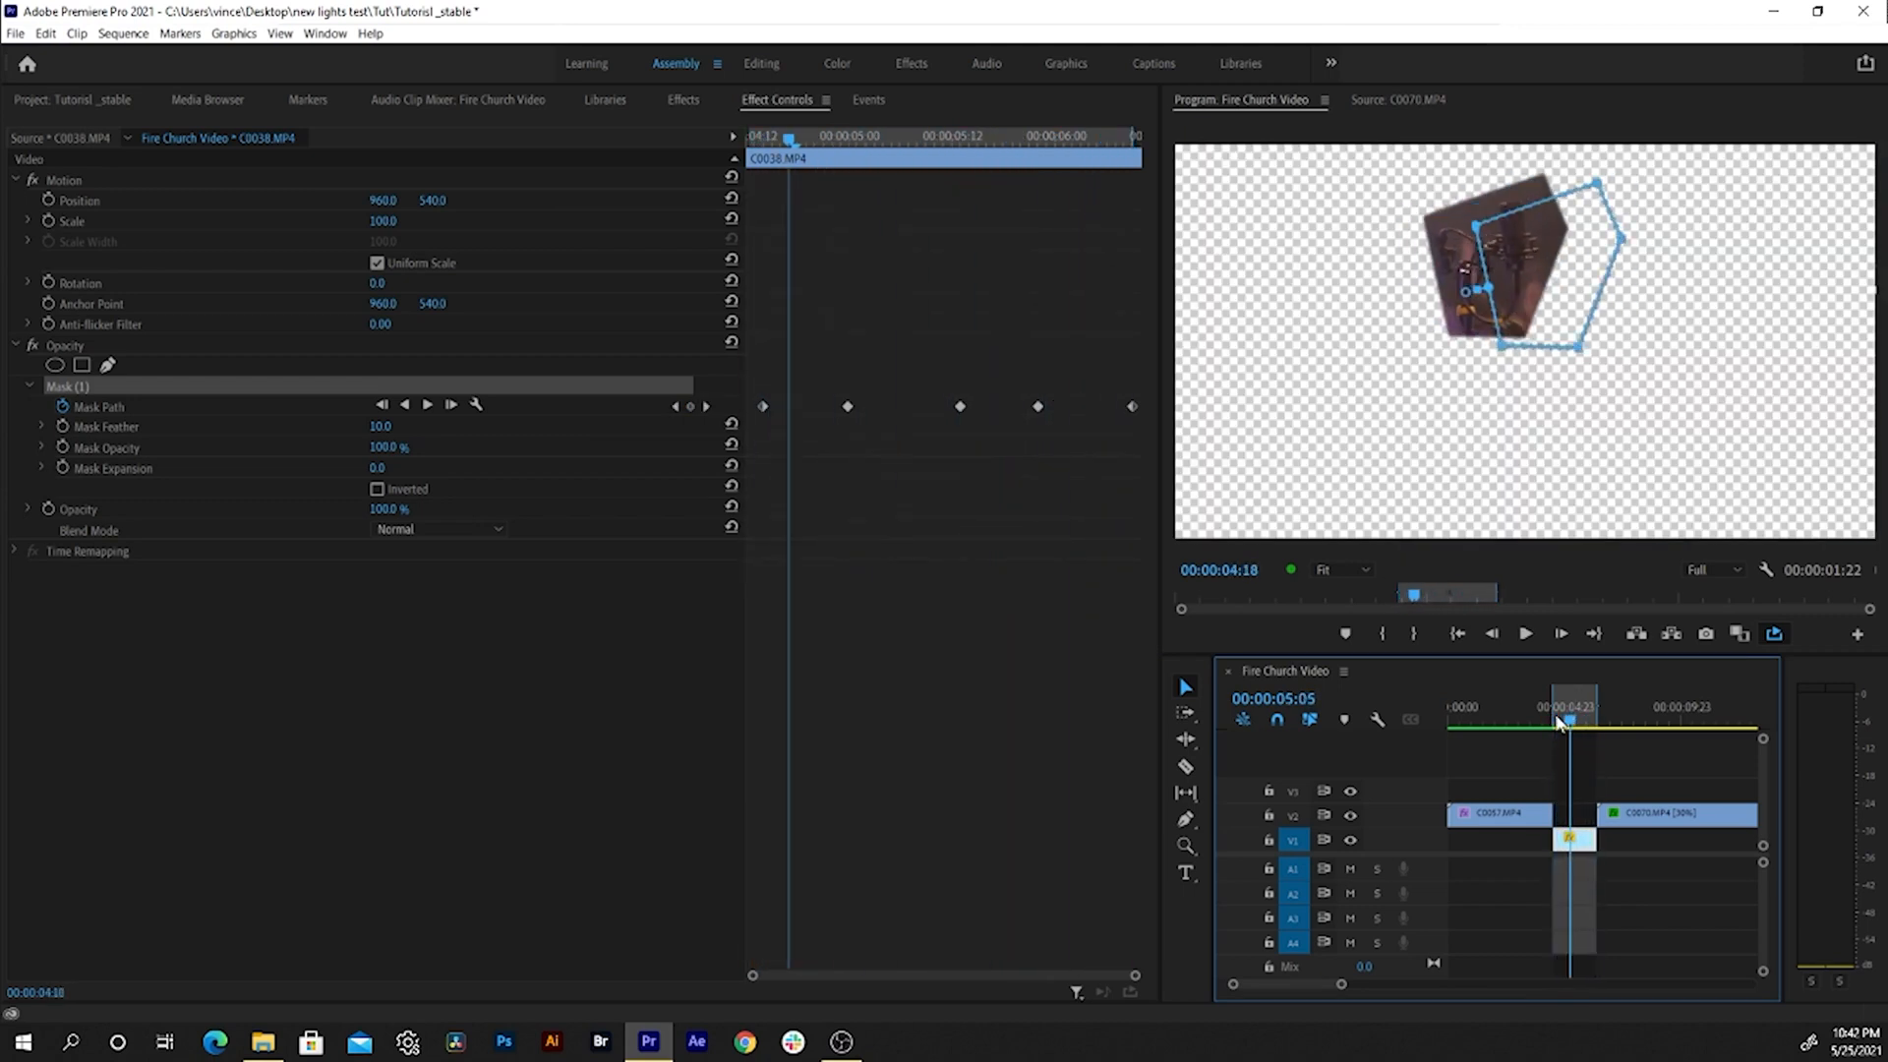
left_click(376, 490)
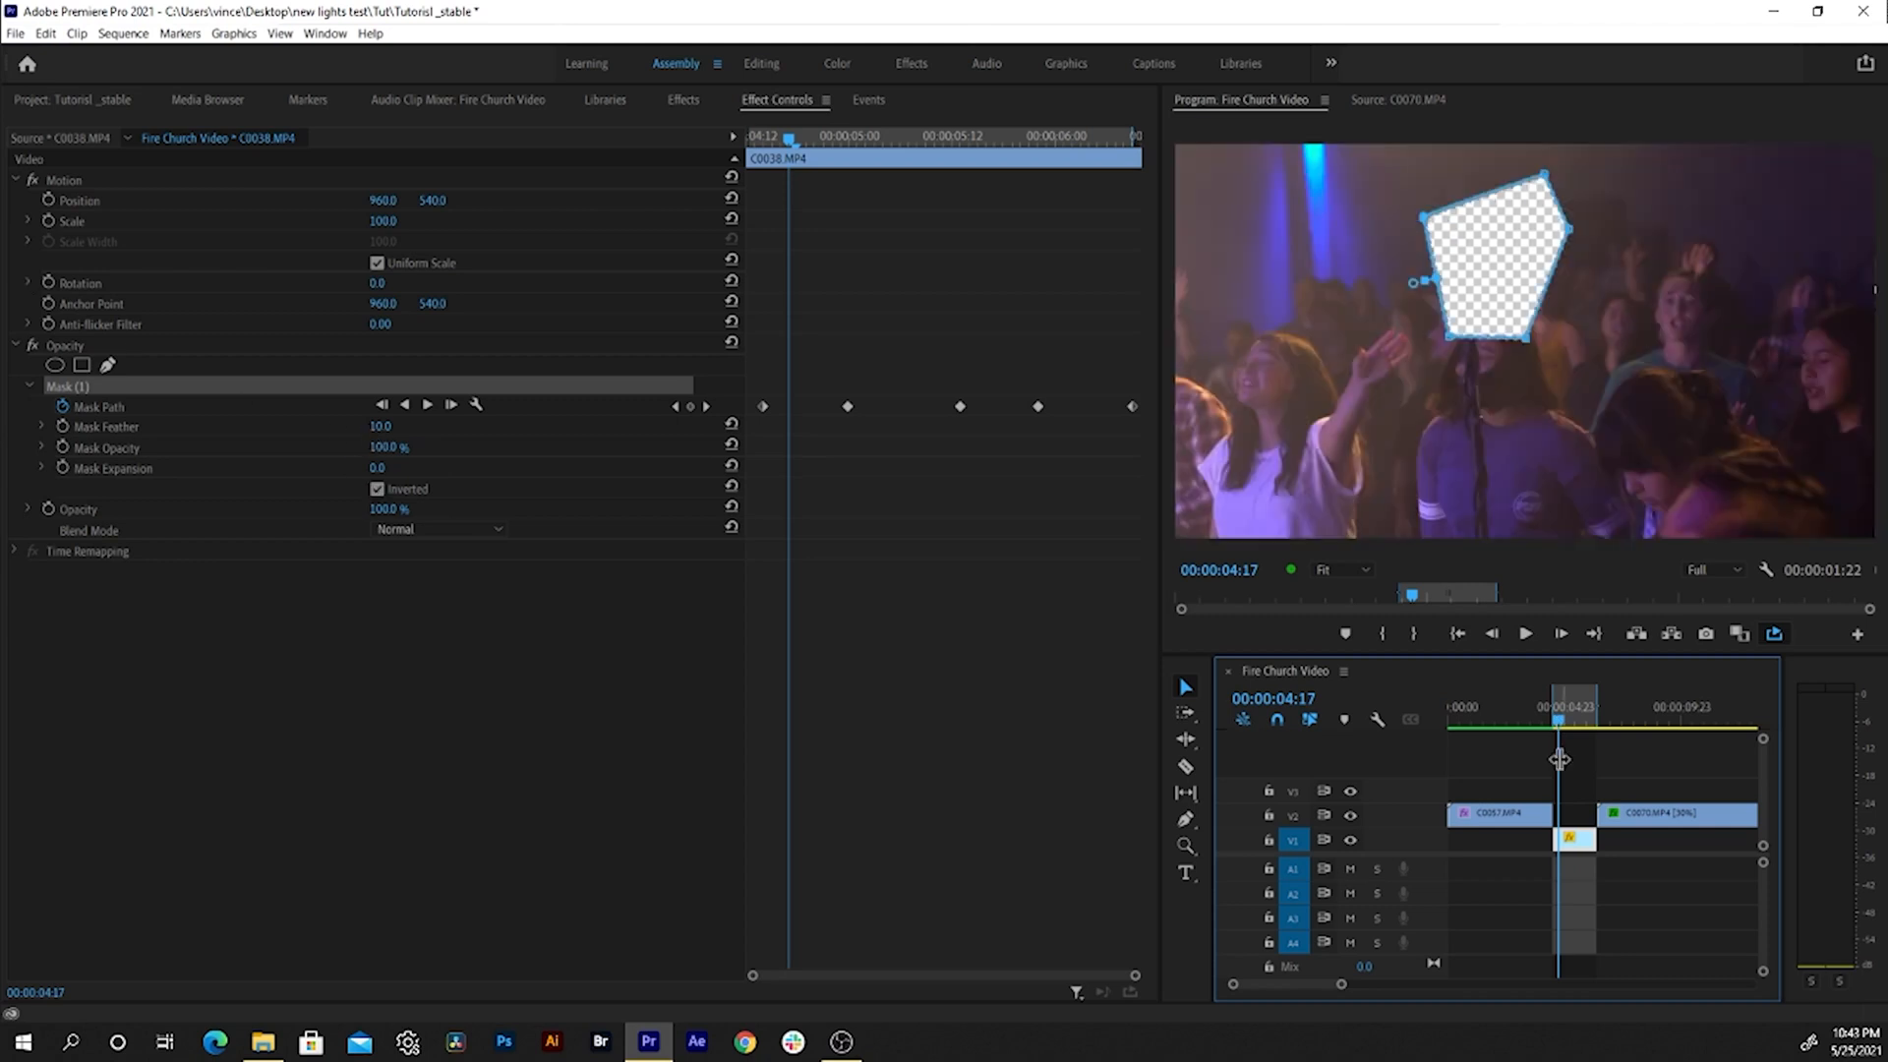
key("space")
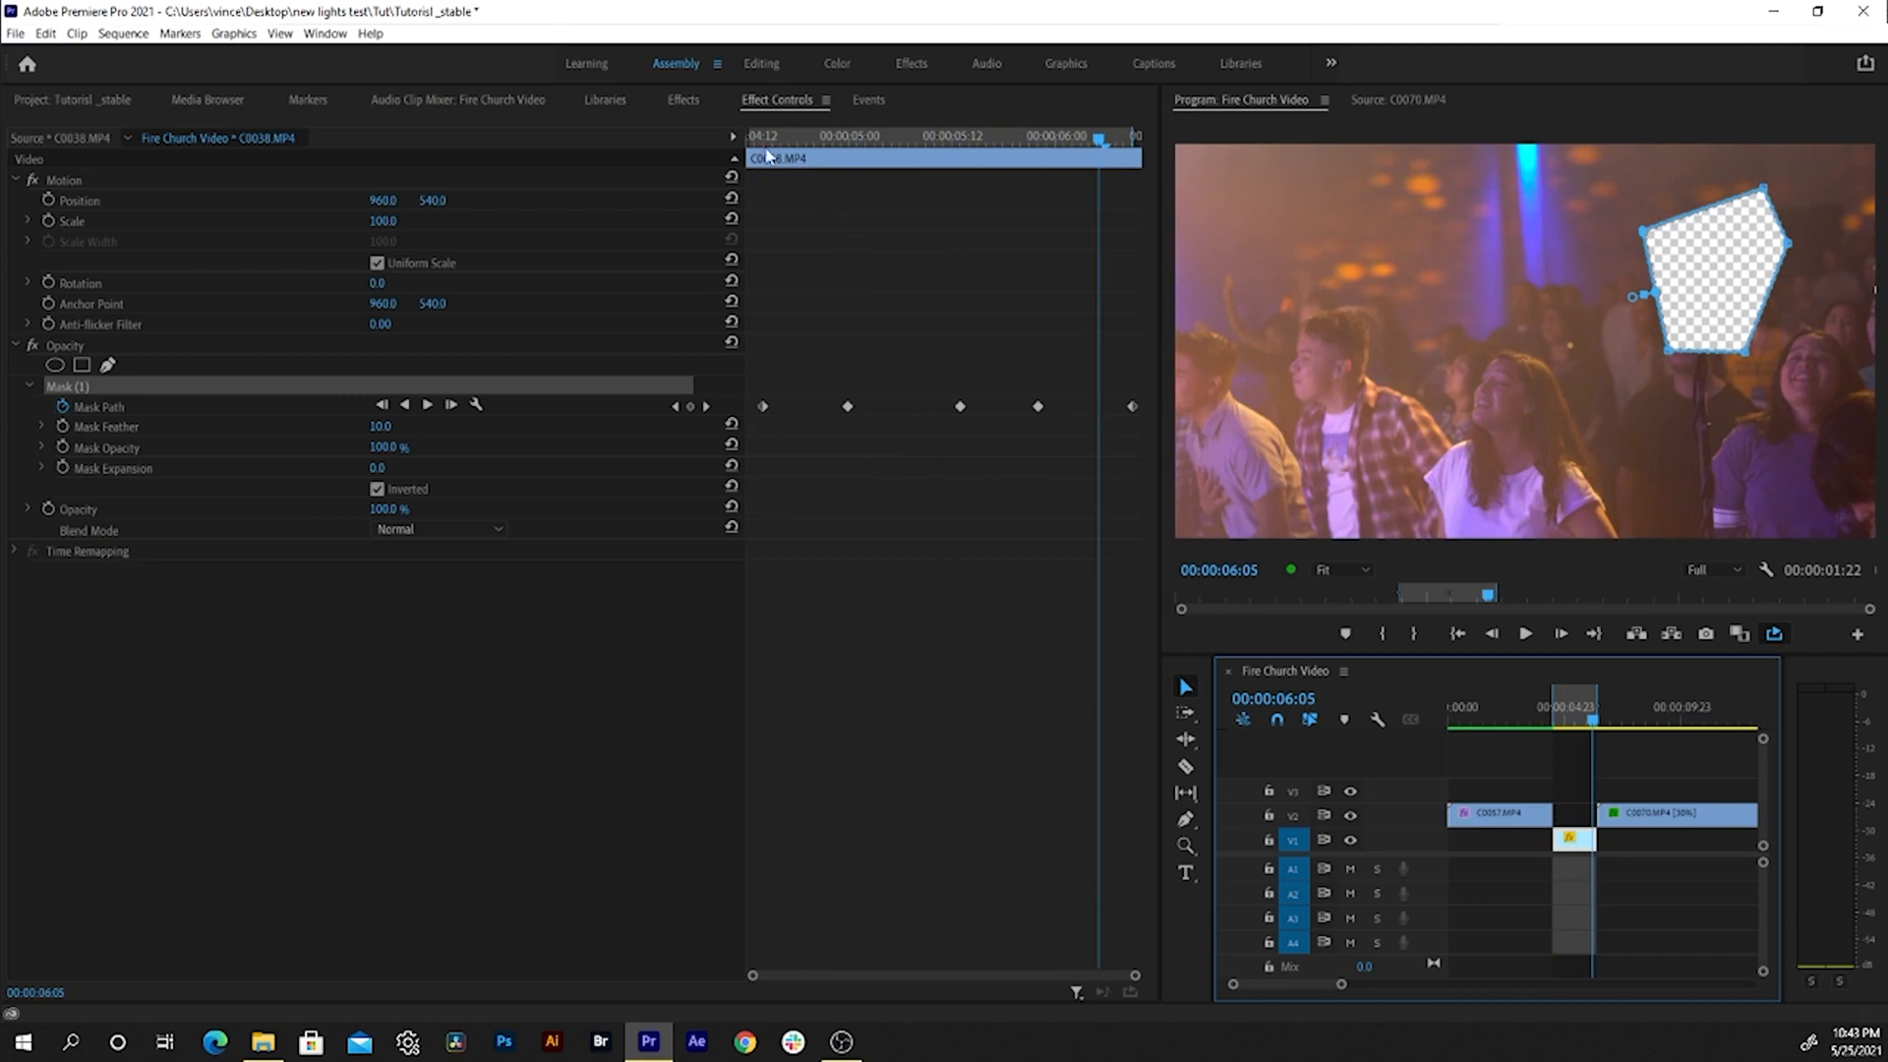
- Apply Warp Stabilizer to the masked clip C0038.MP4 and enable its Detailed Analysis option
left_click(675, 99)
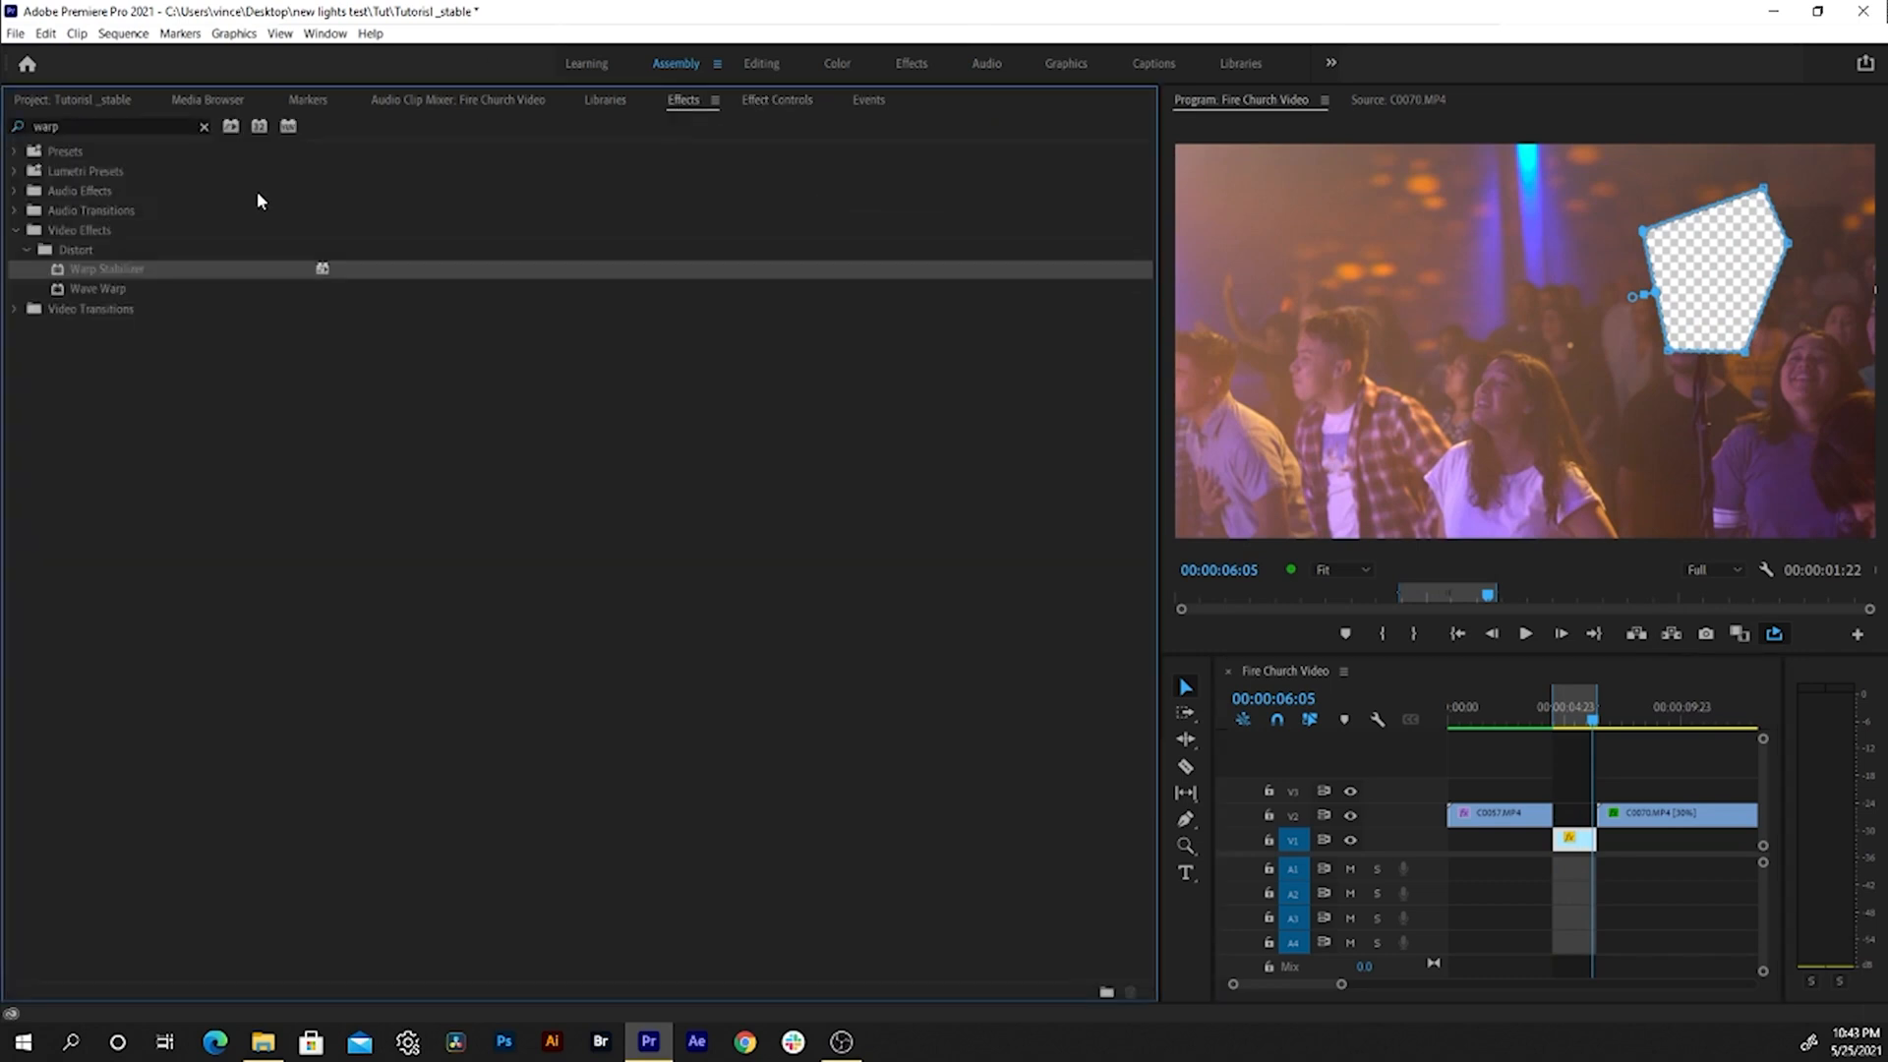
left_click_drag(121, 269, 1585, 844)
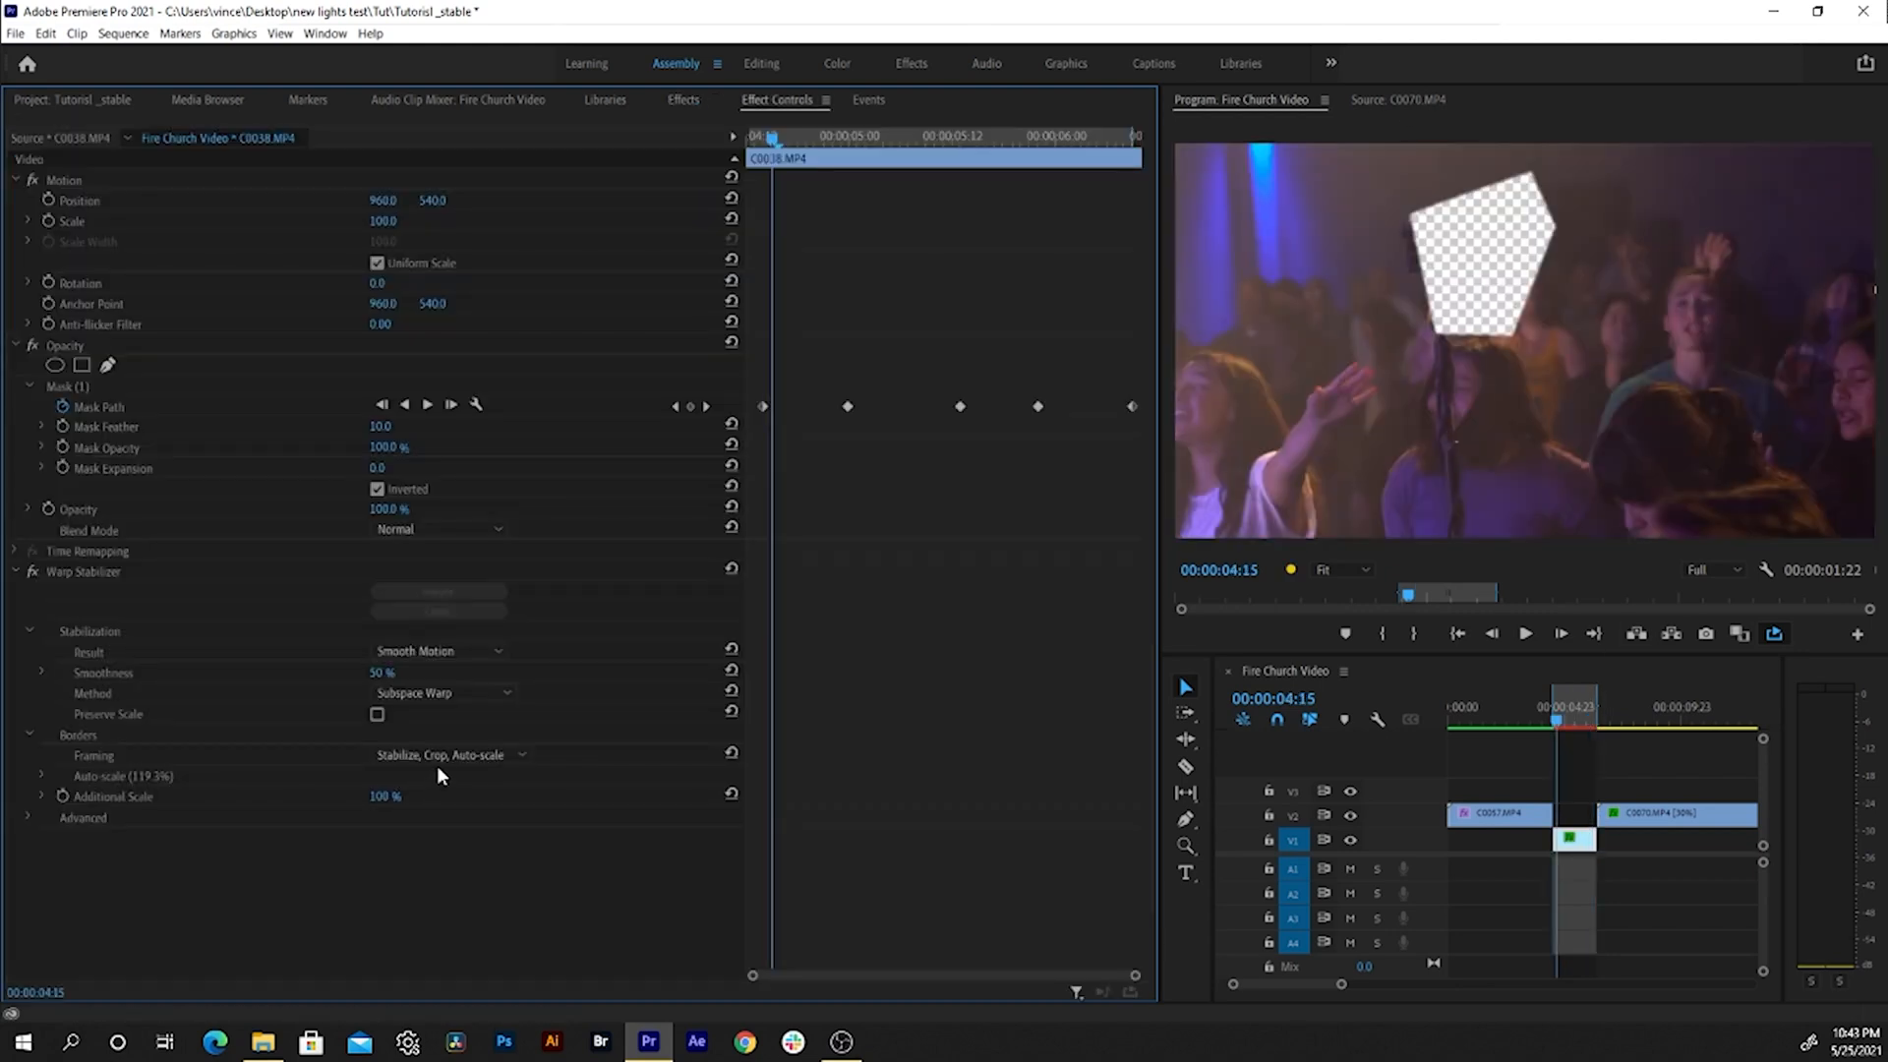
left_click(455, 755)
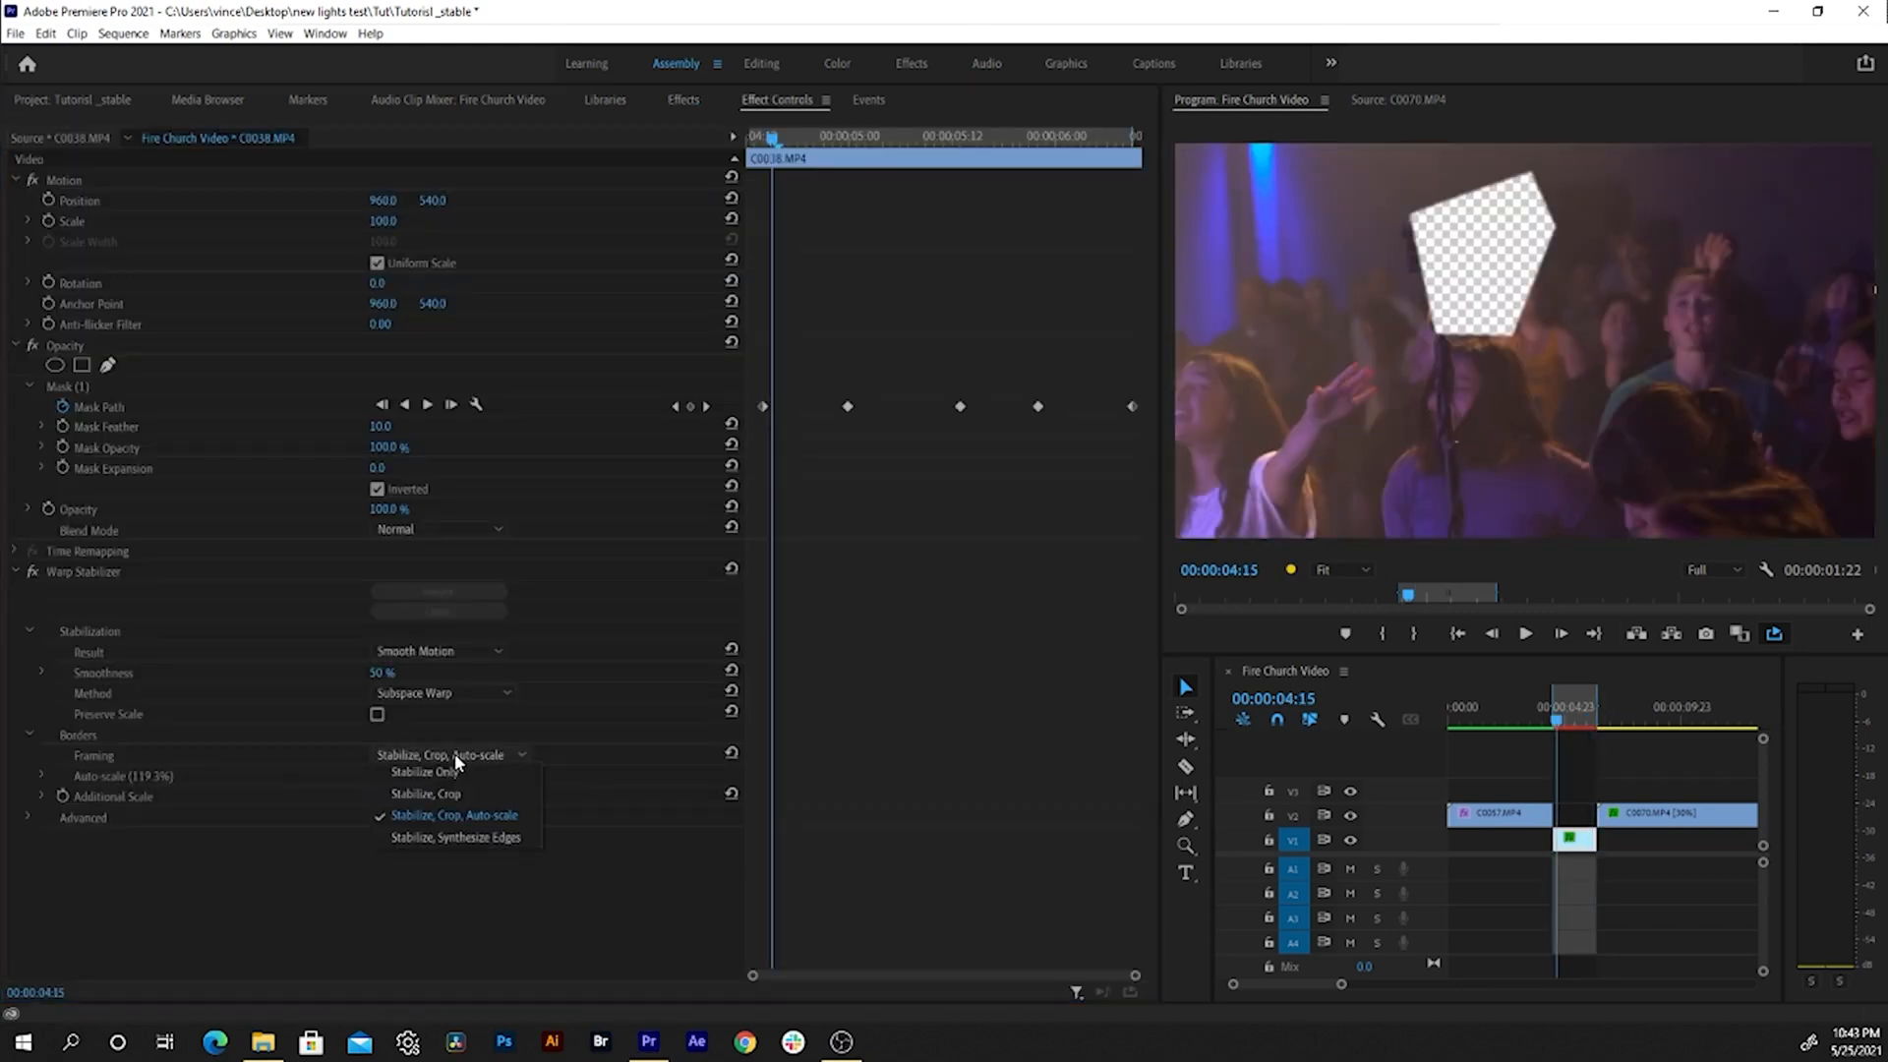
left_click(455, 757)
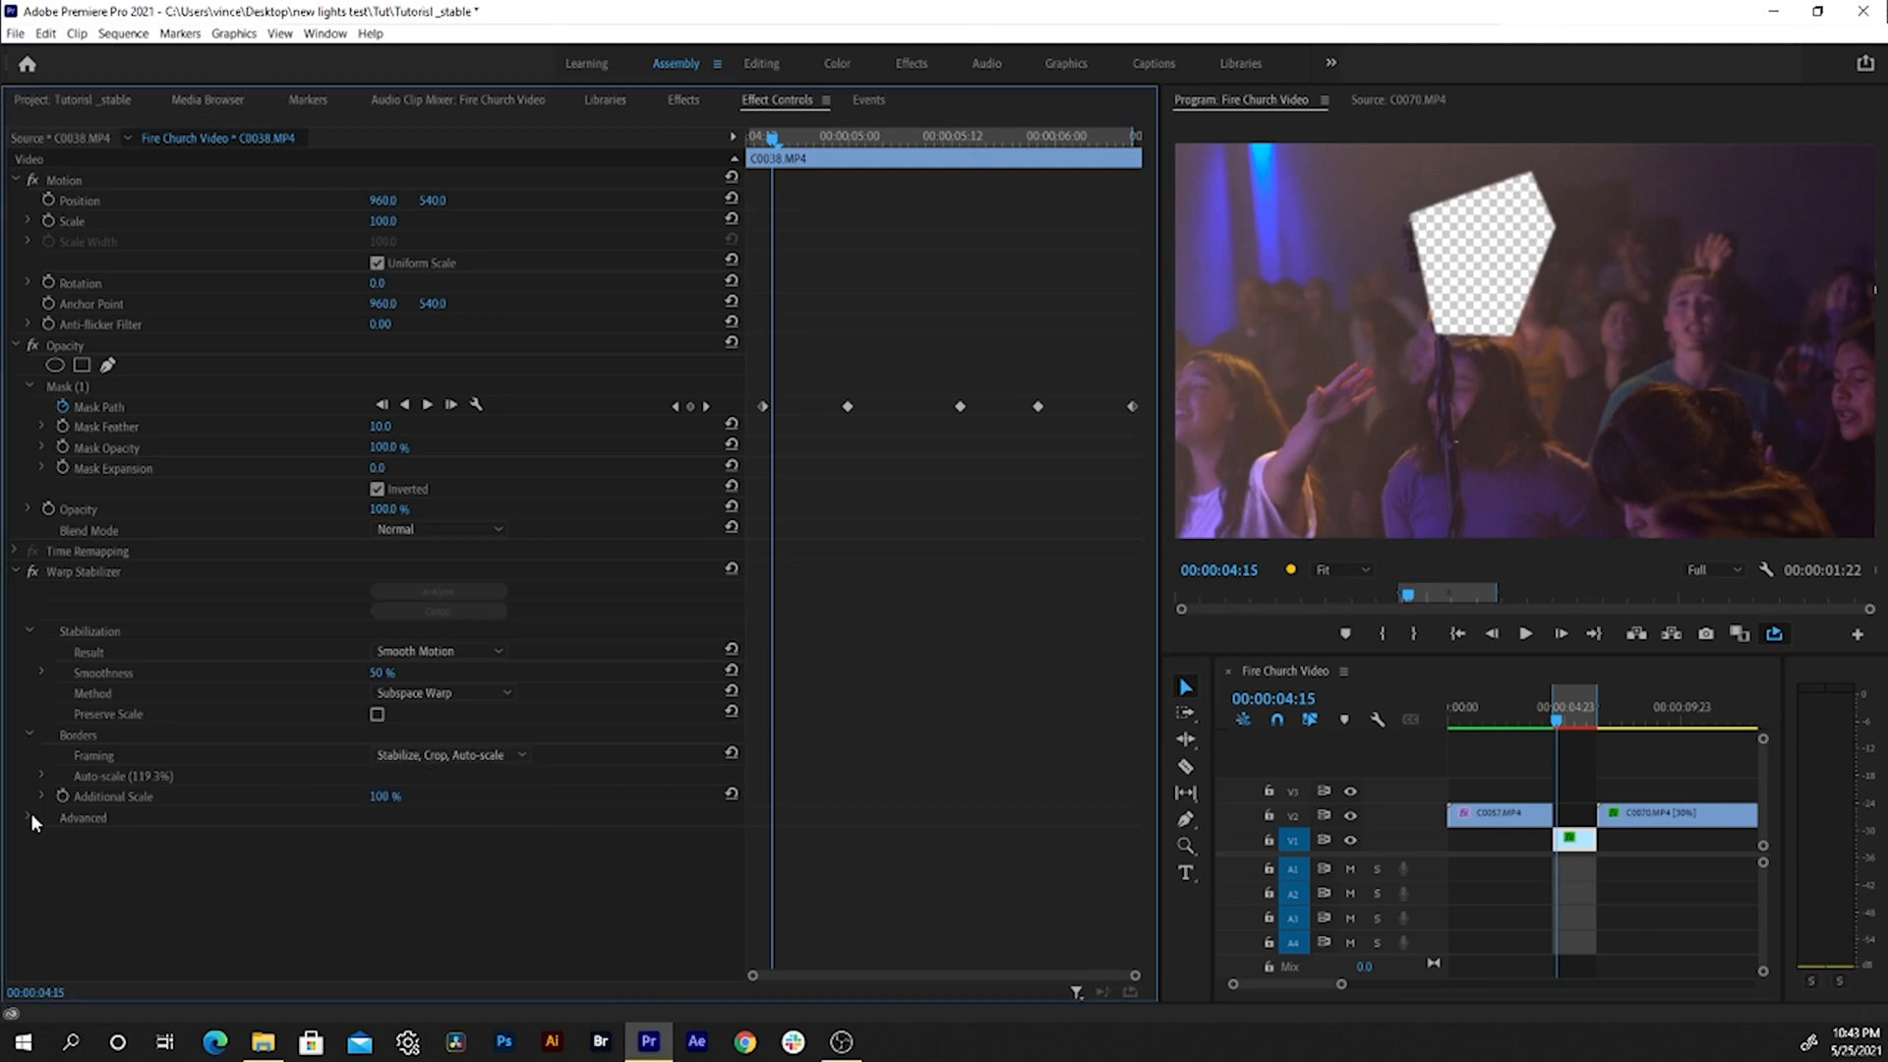
left_click(27, 818)
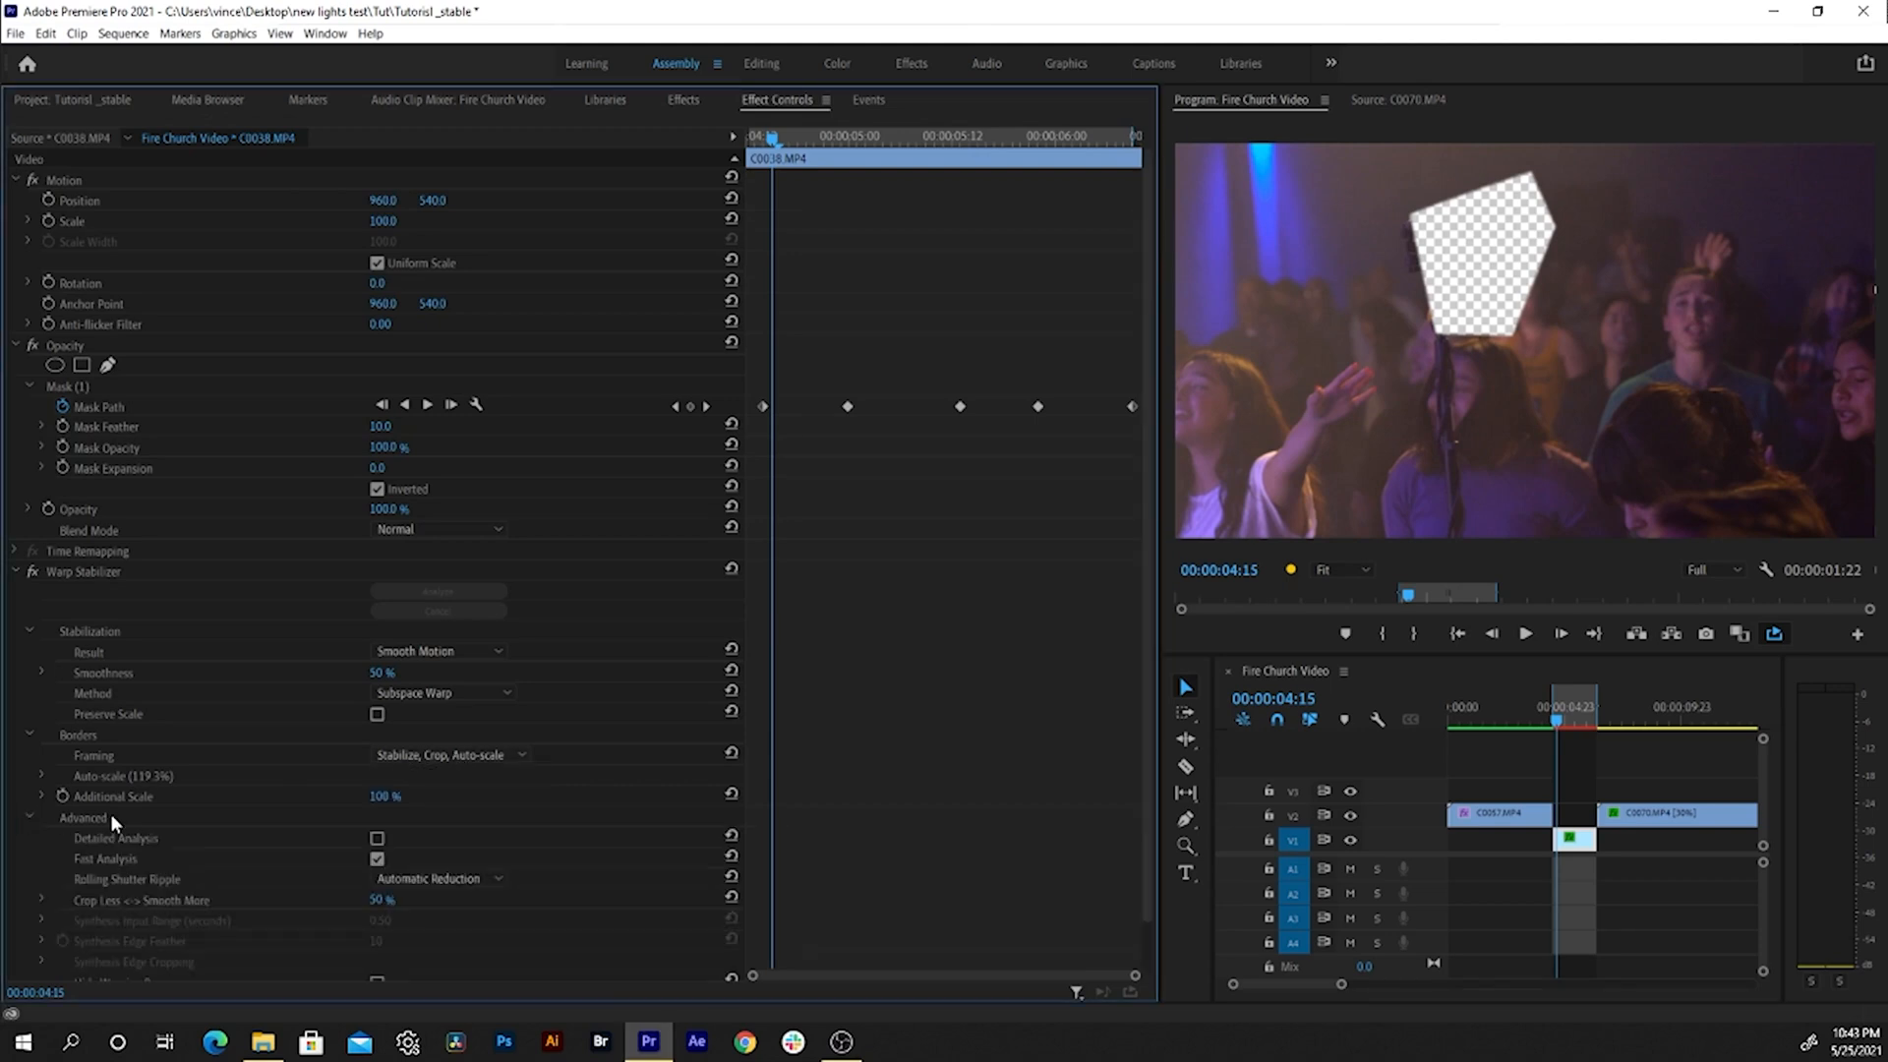
left_click(376, 839)
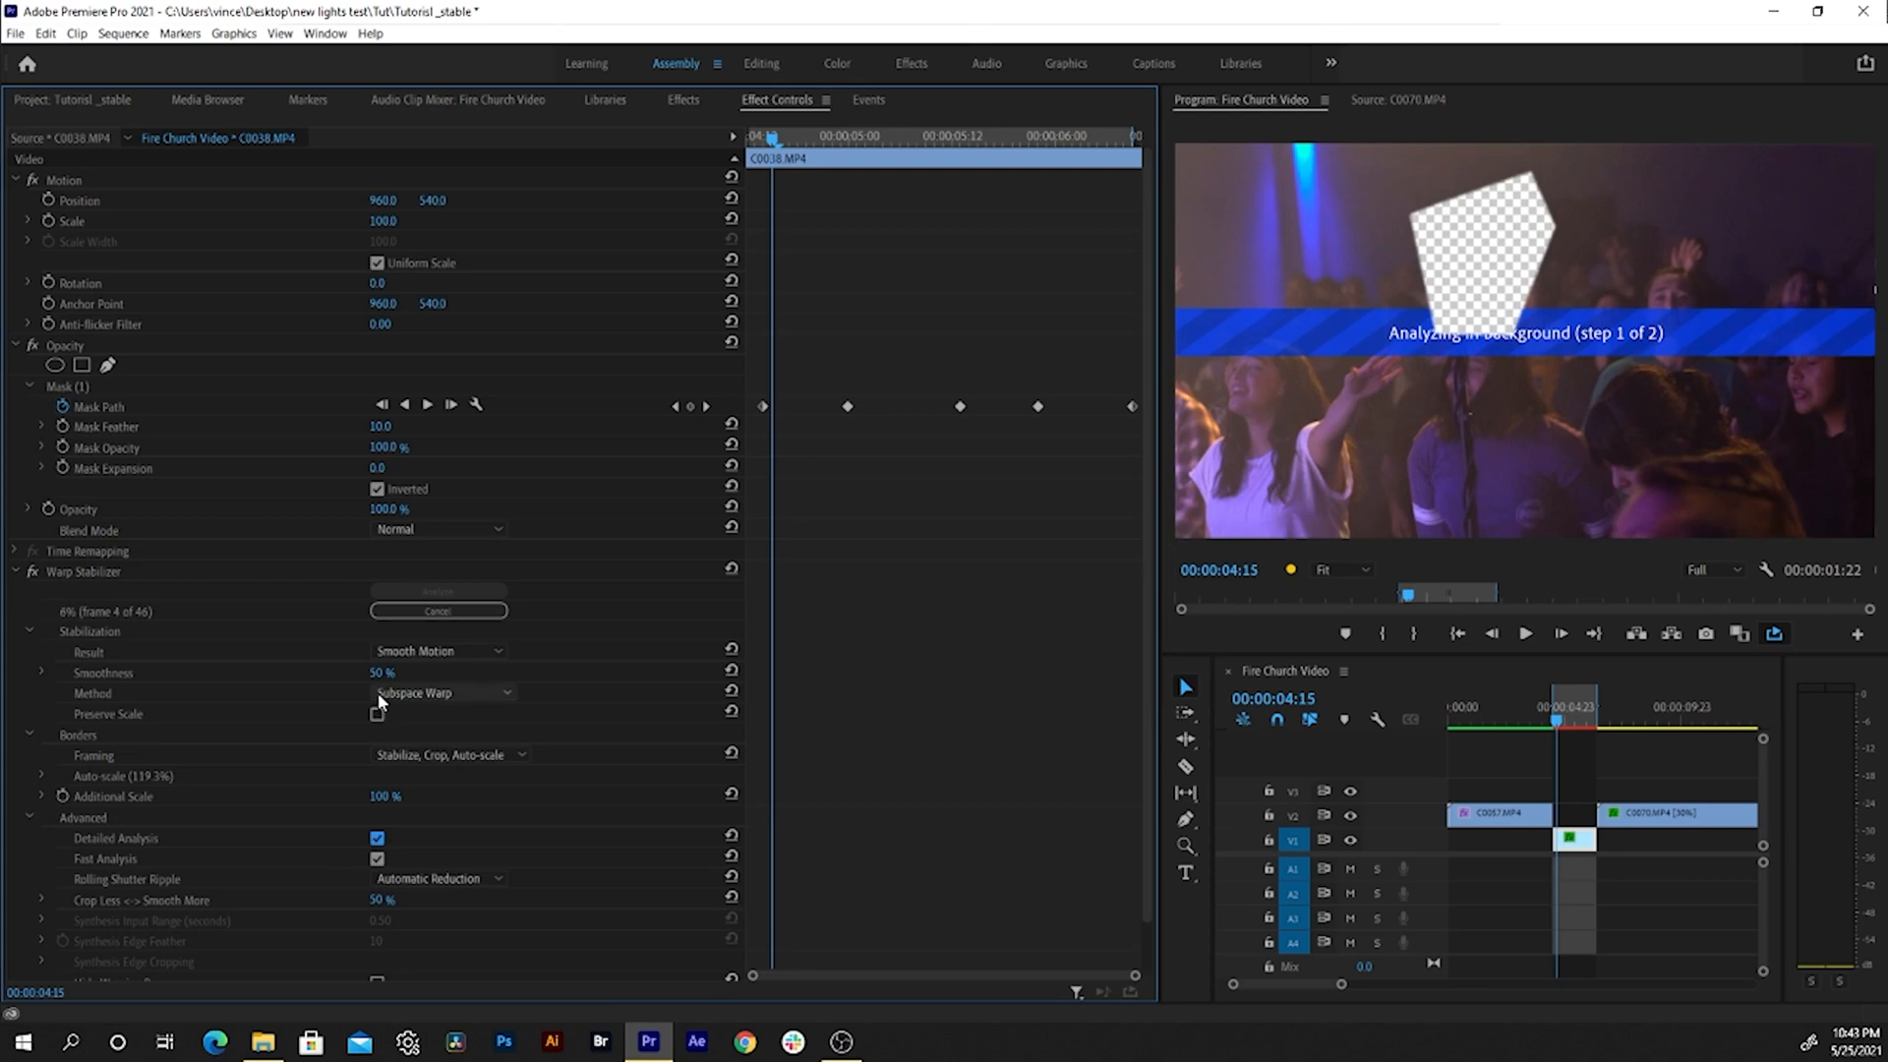
- Set the Warp Stabilizer on clip C0038.MP4 to 25% smoothness and the Position method
left_click(392, 671)
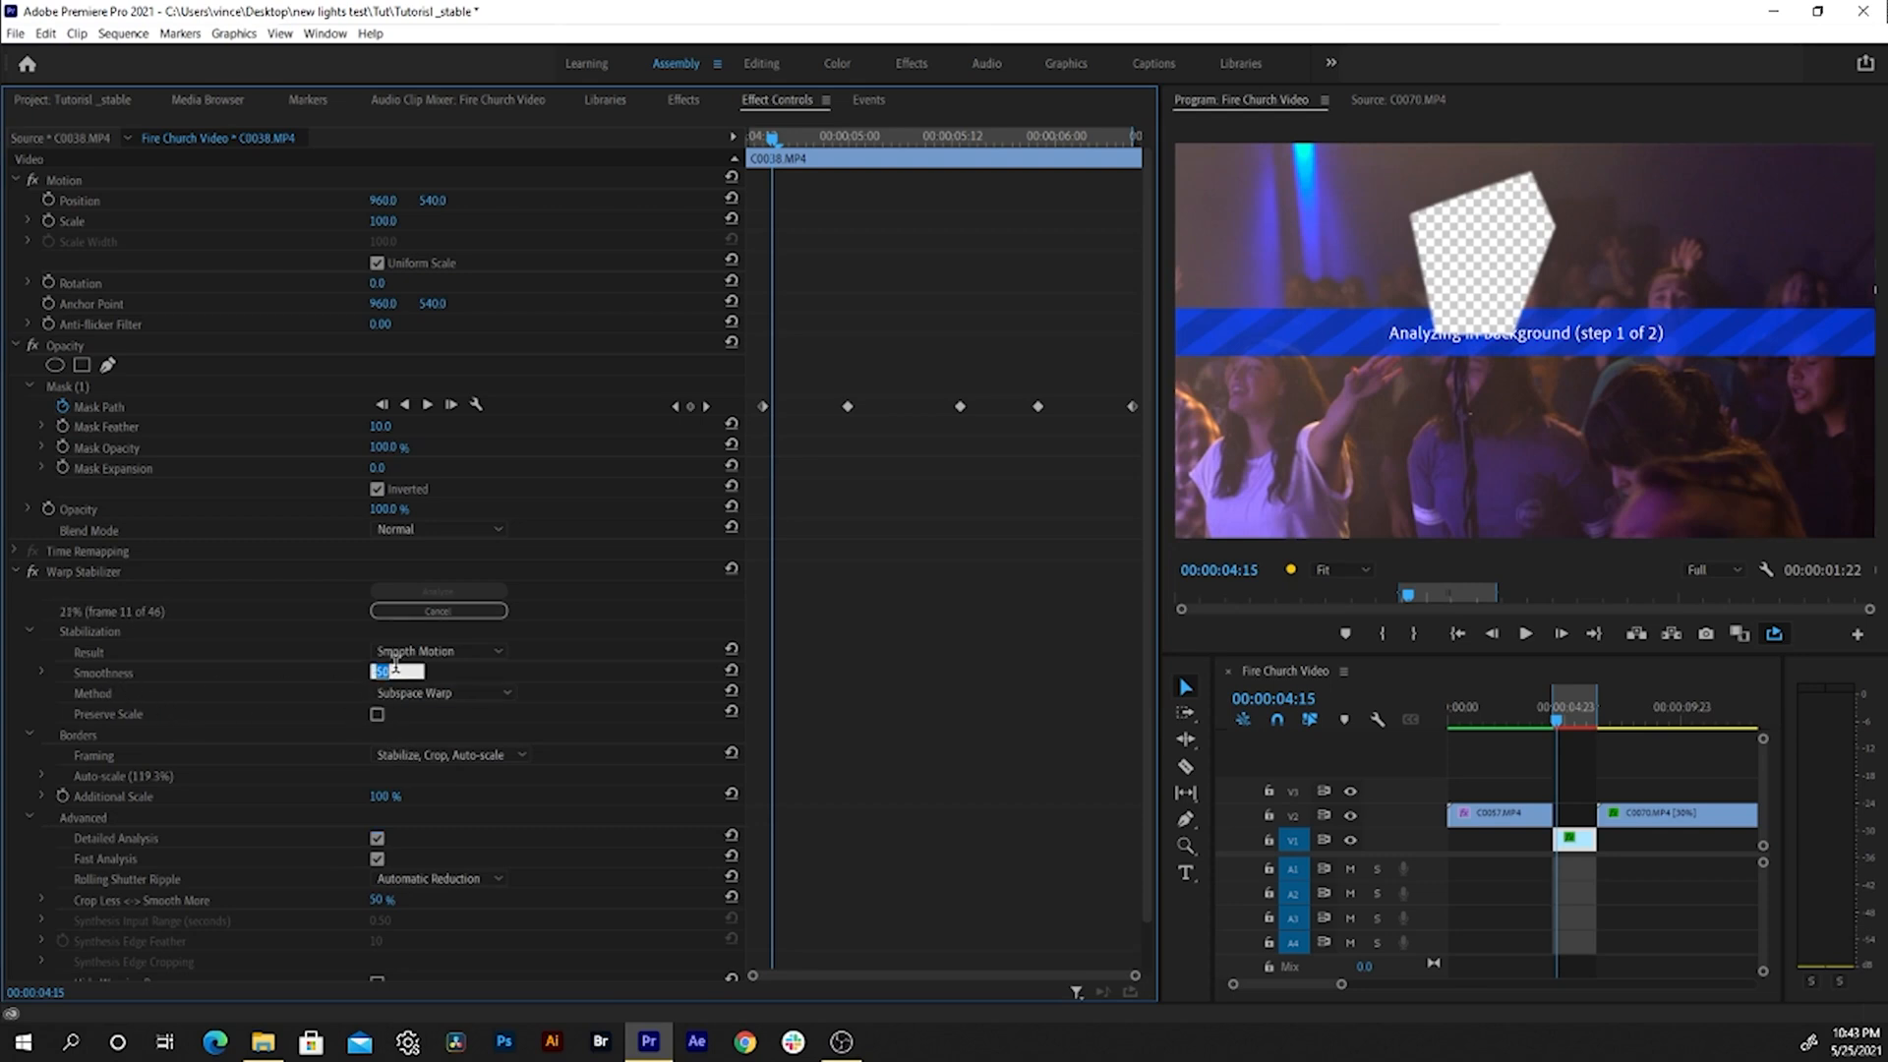
type("2")
key("Return")
left_click(417, 696)
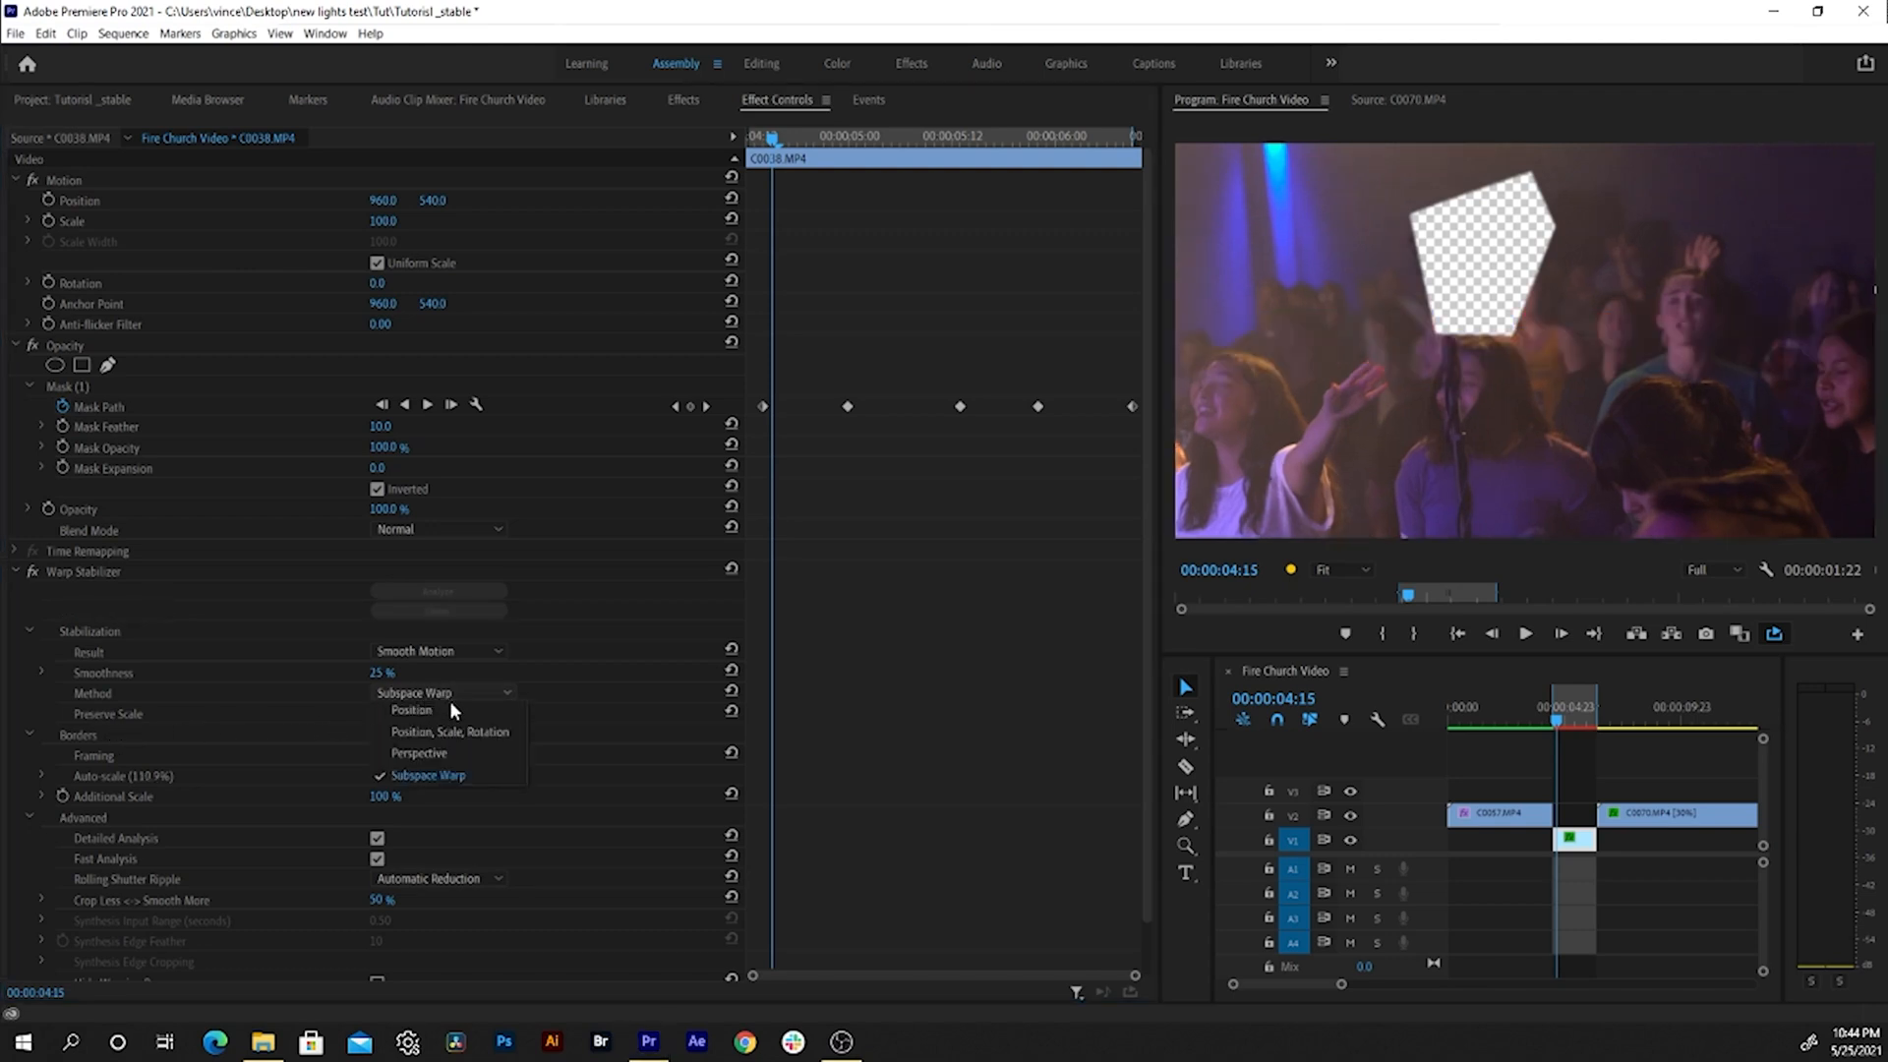
left_click(457, 712)
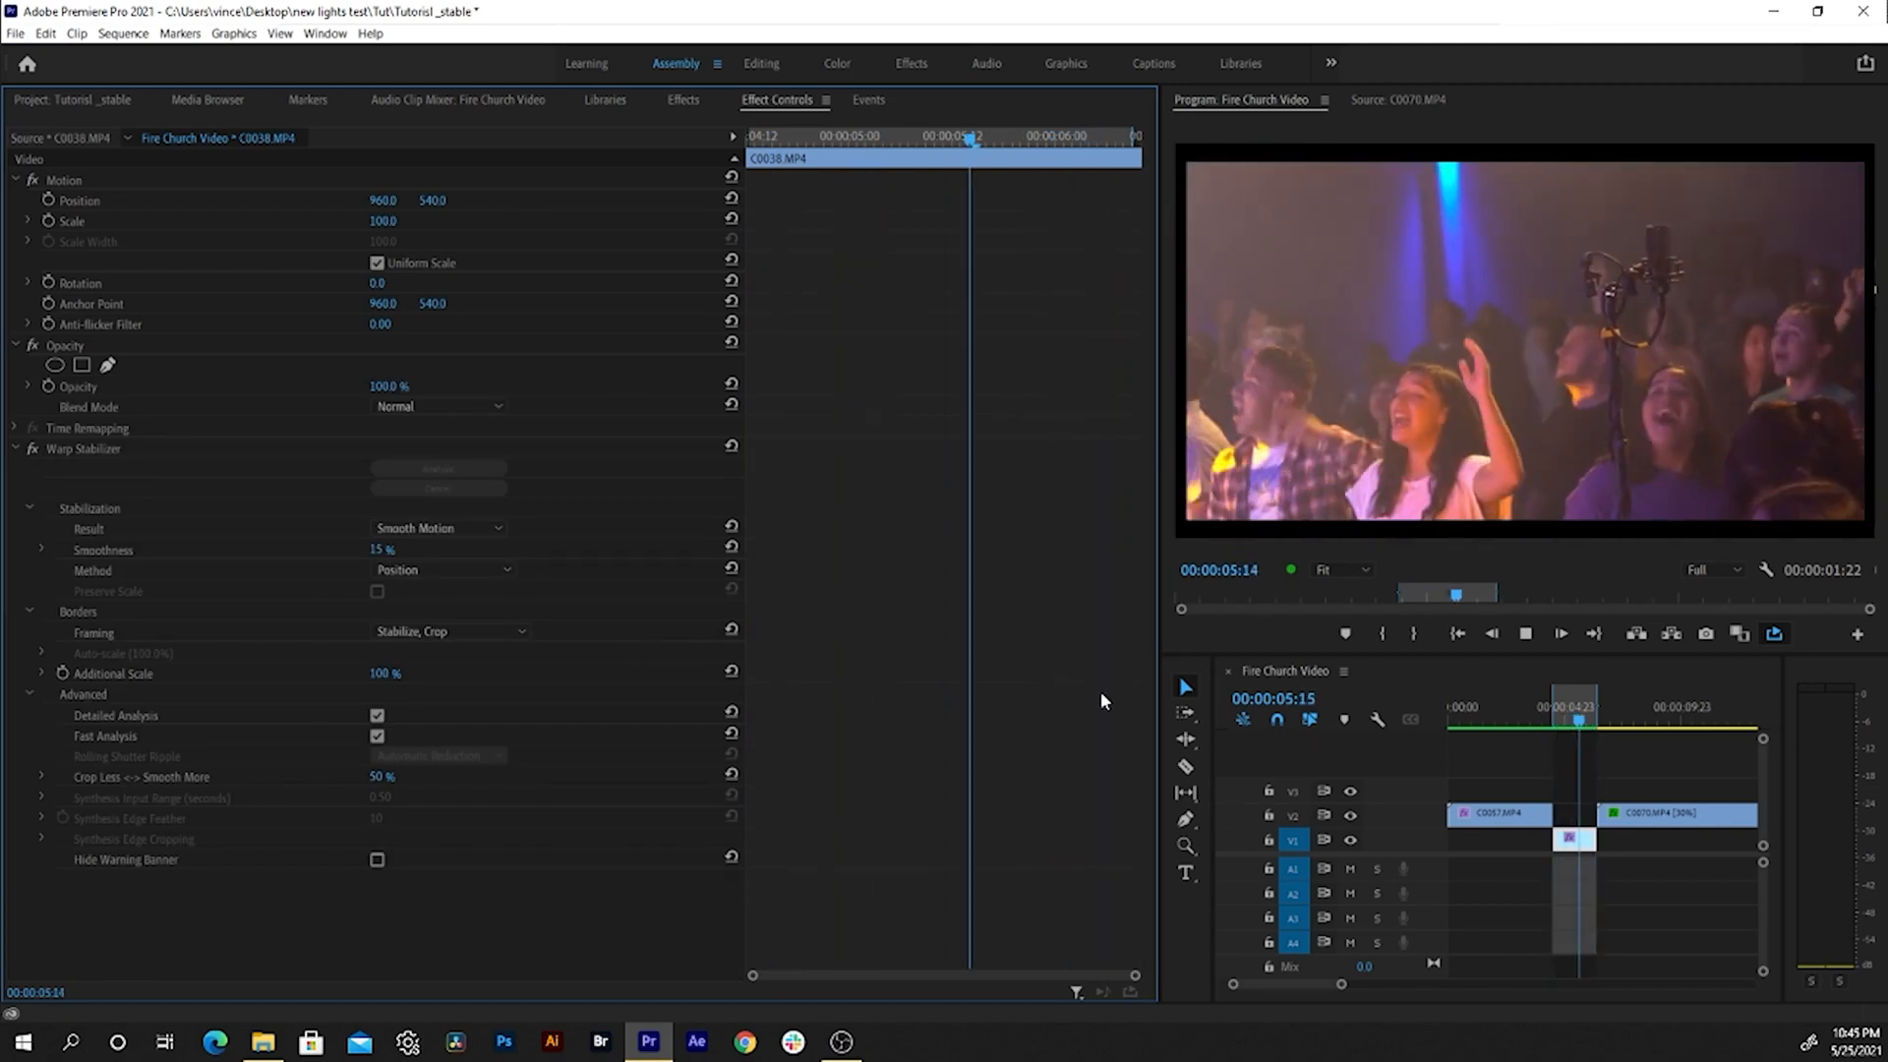
- Mark the sequence in and out points around clip C0070.MP4, with the out point at 00:00:13:13
left_click(1597, 723)
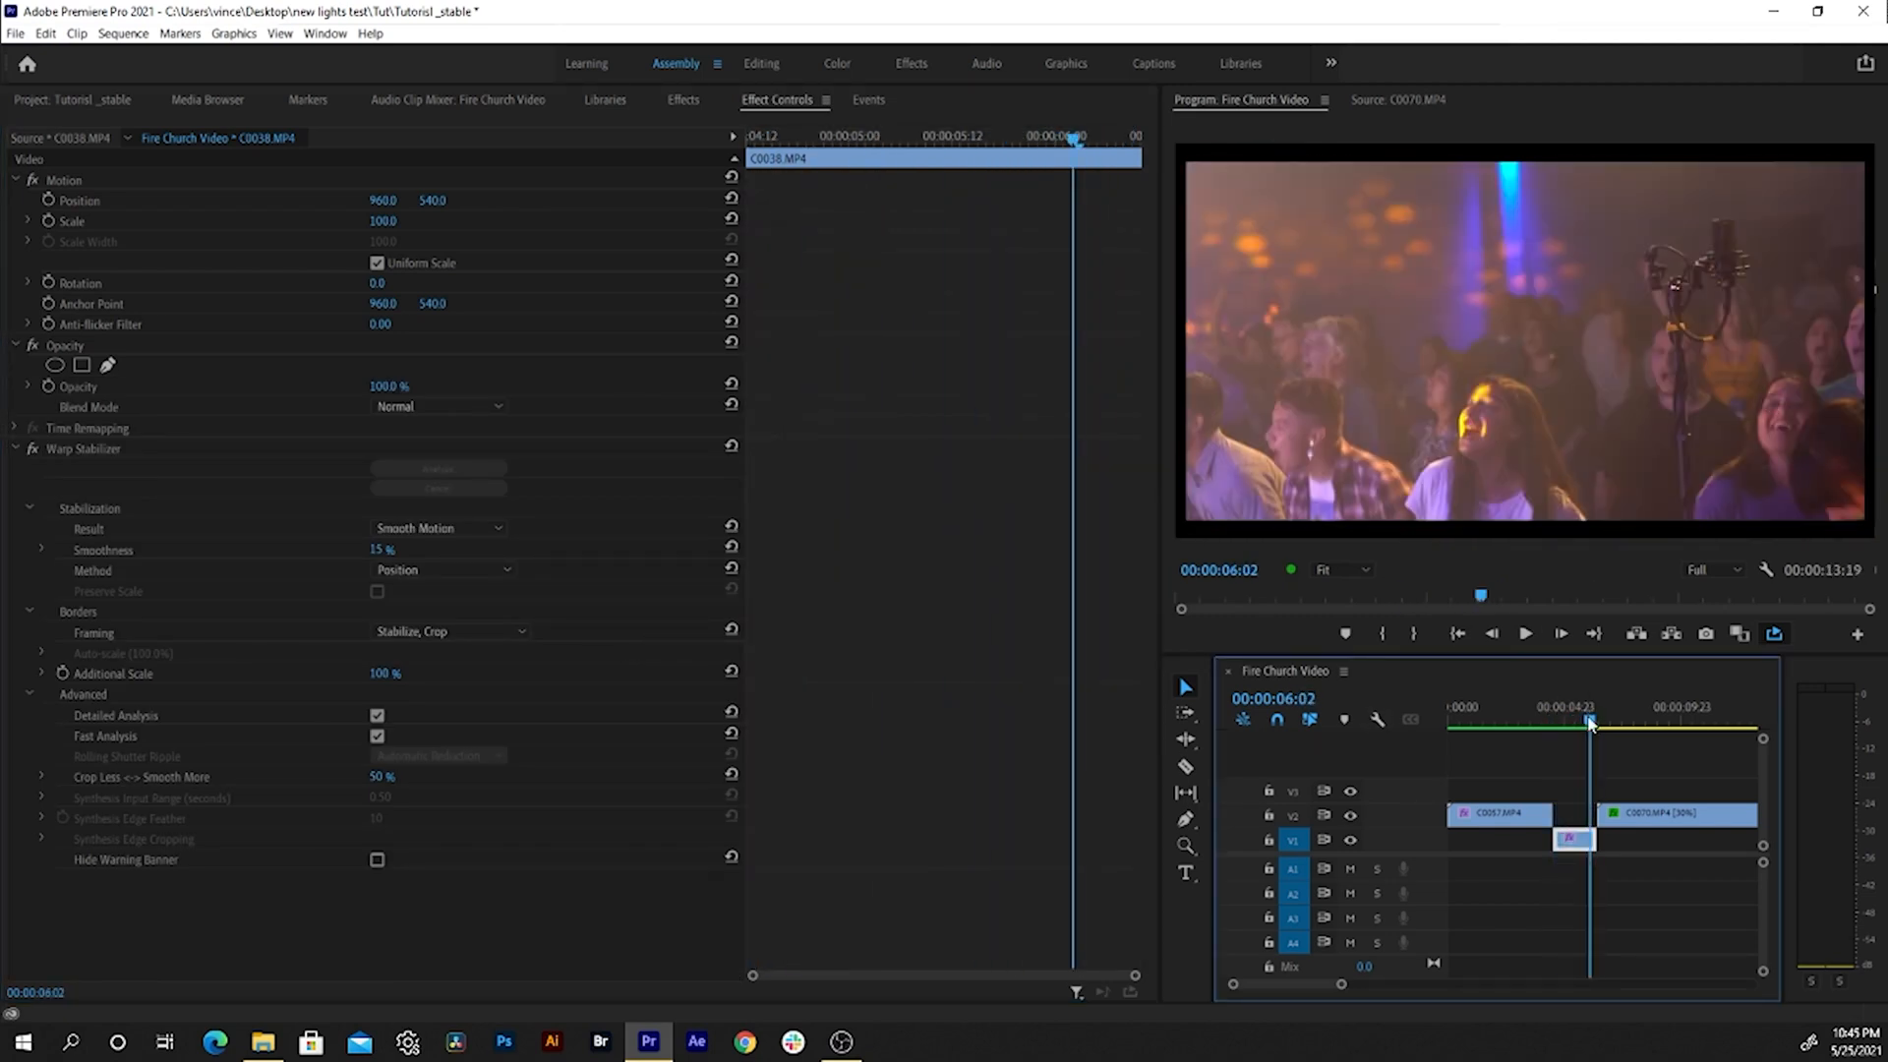
key("i")
mouse_move(1600, 721)
left_mouse_down()
mouse_move(1810, 721)
mouse_move(1589, 728)
left_mouse_up()
key("o")
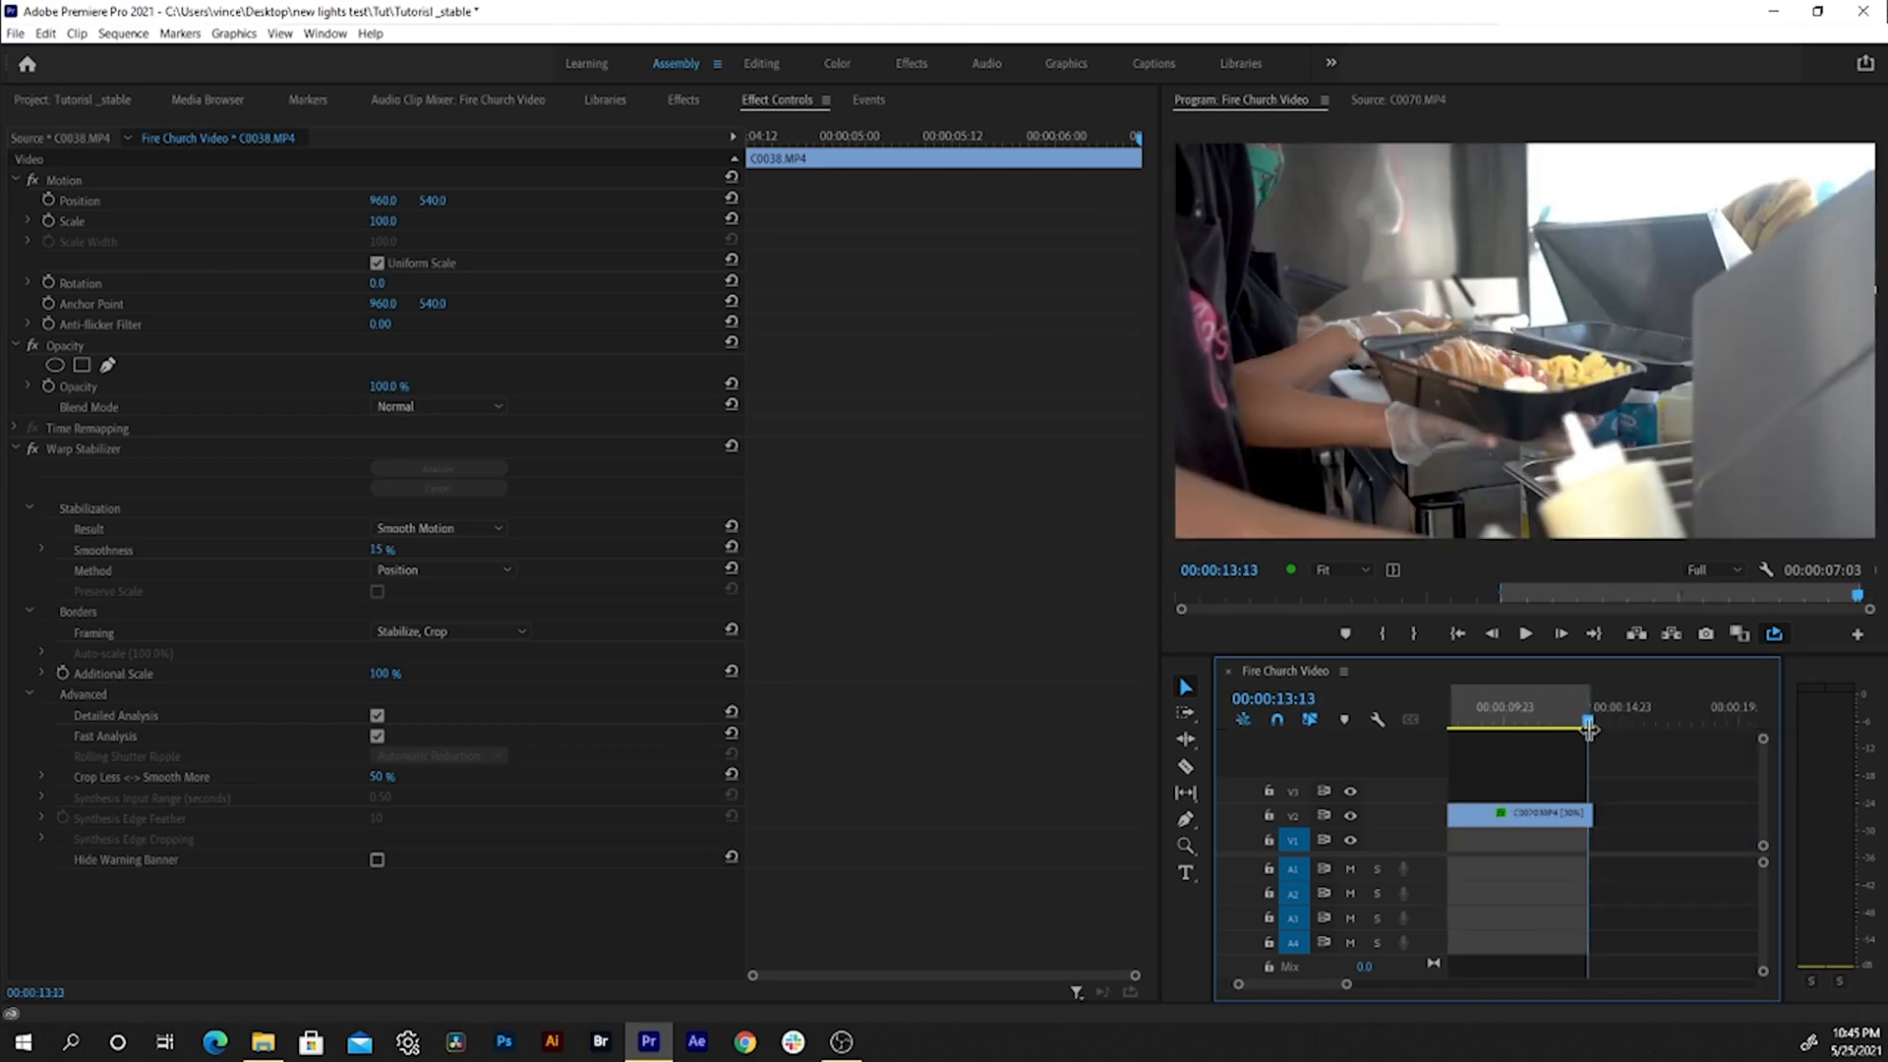
- Play back the slowed clip C0070.MP4 and try to apply Warp Stabilizer directly to it
left_click_drag(1589, 727, 1542, 734)
key("space")
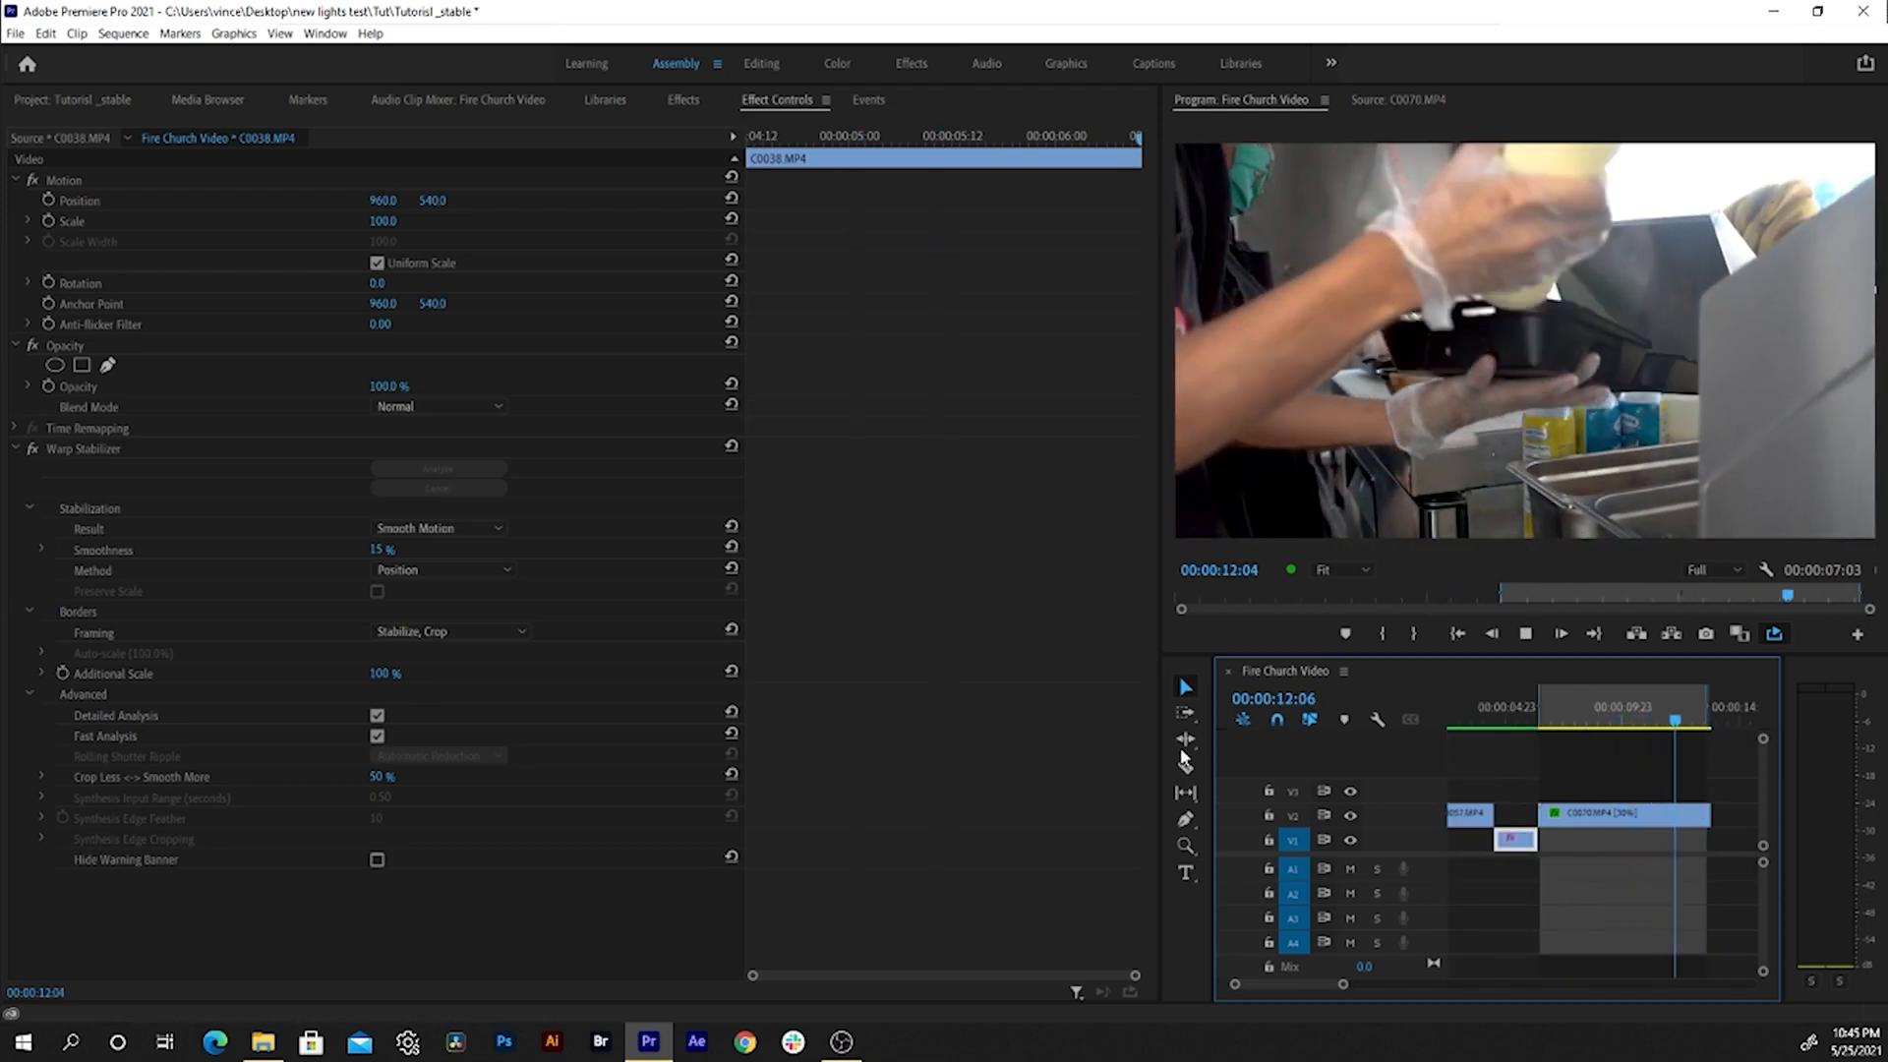
left_click(1647, 815)
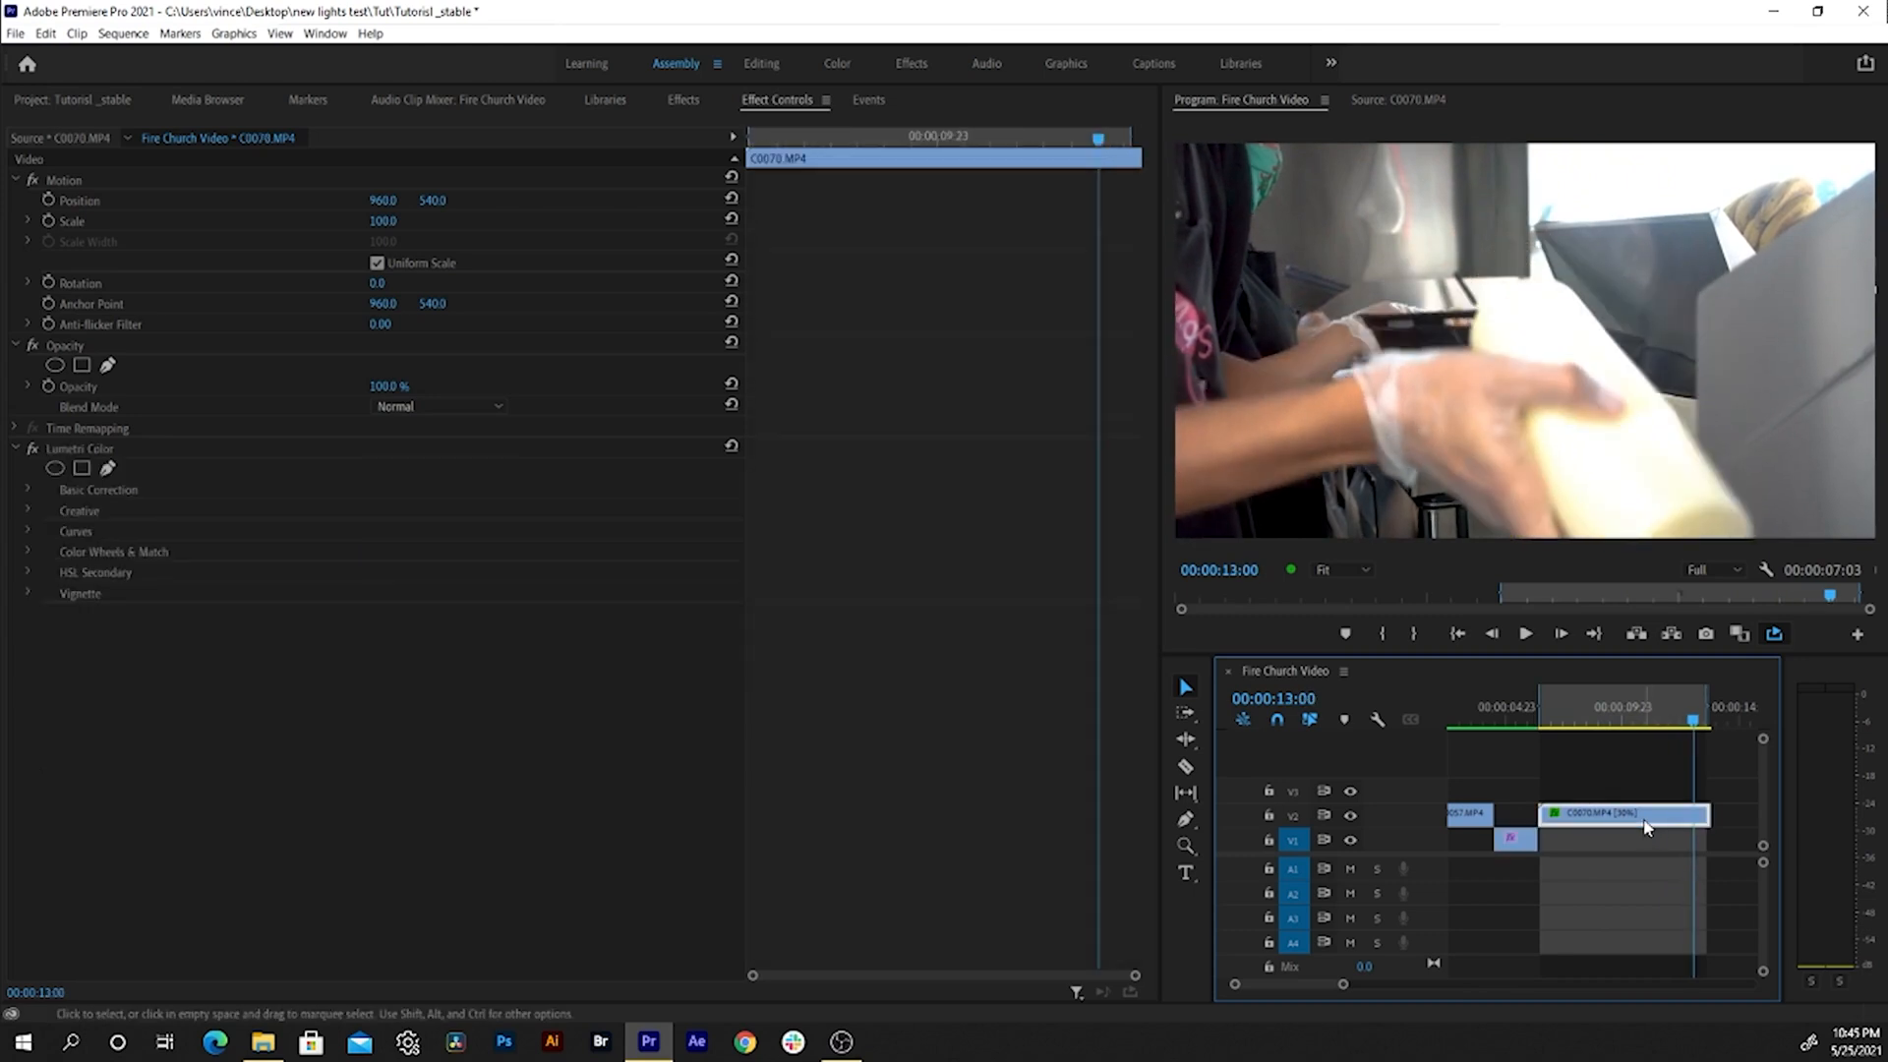
left_click(679, 102)
left_click_drag(92, 272, 1623, 814)
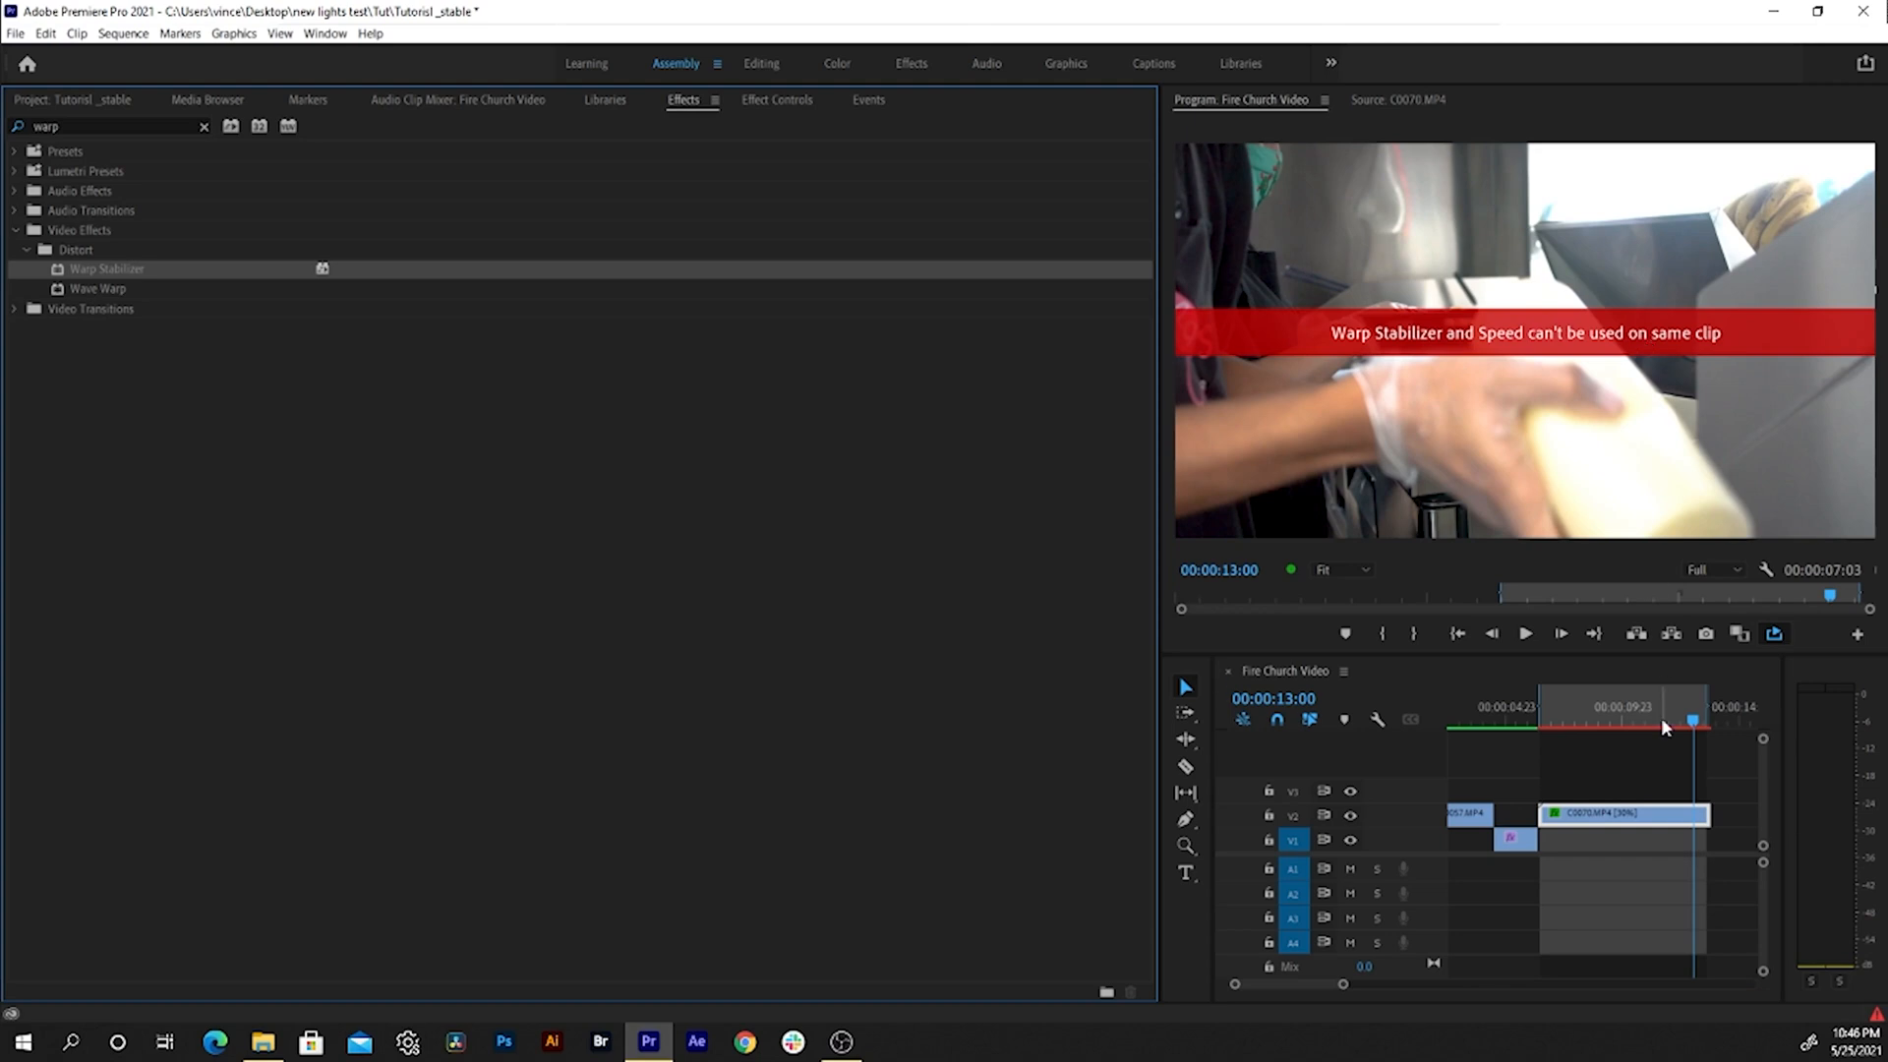
left_click_drag(1661, 716, 1602, 777)
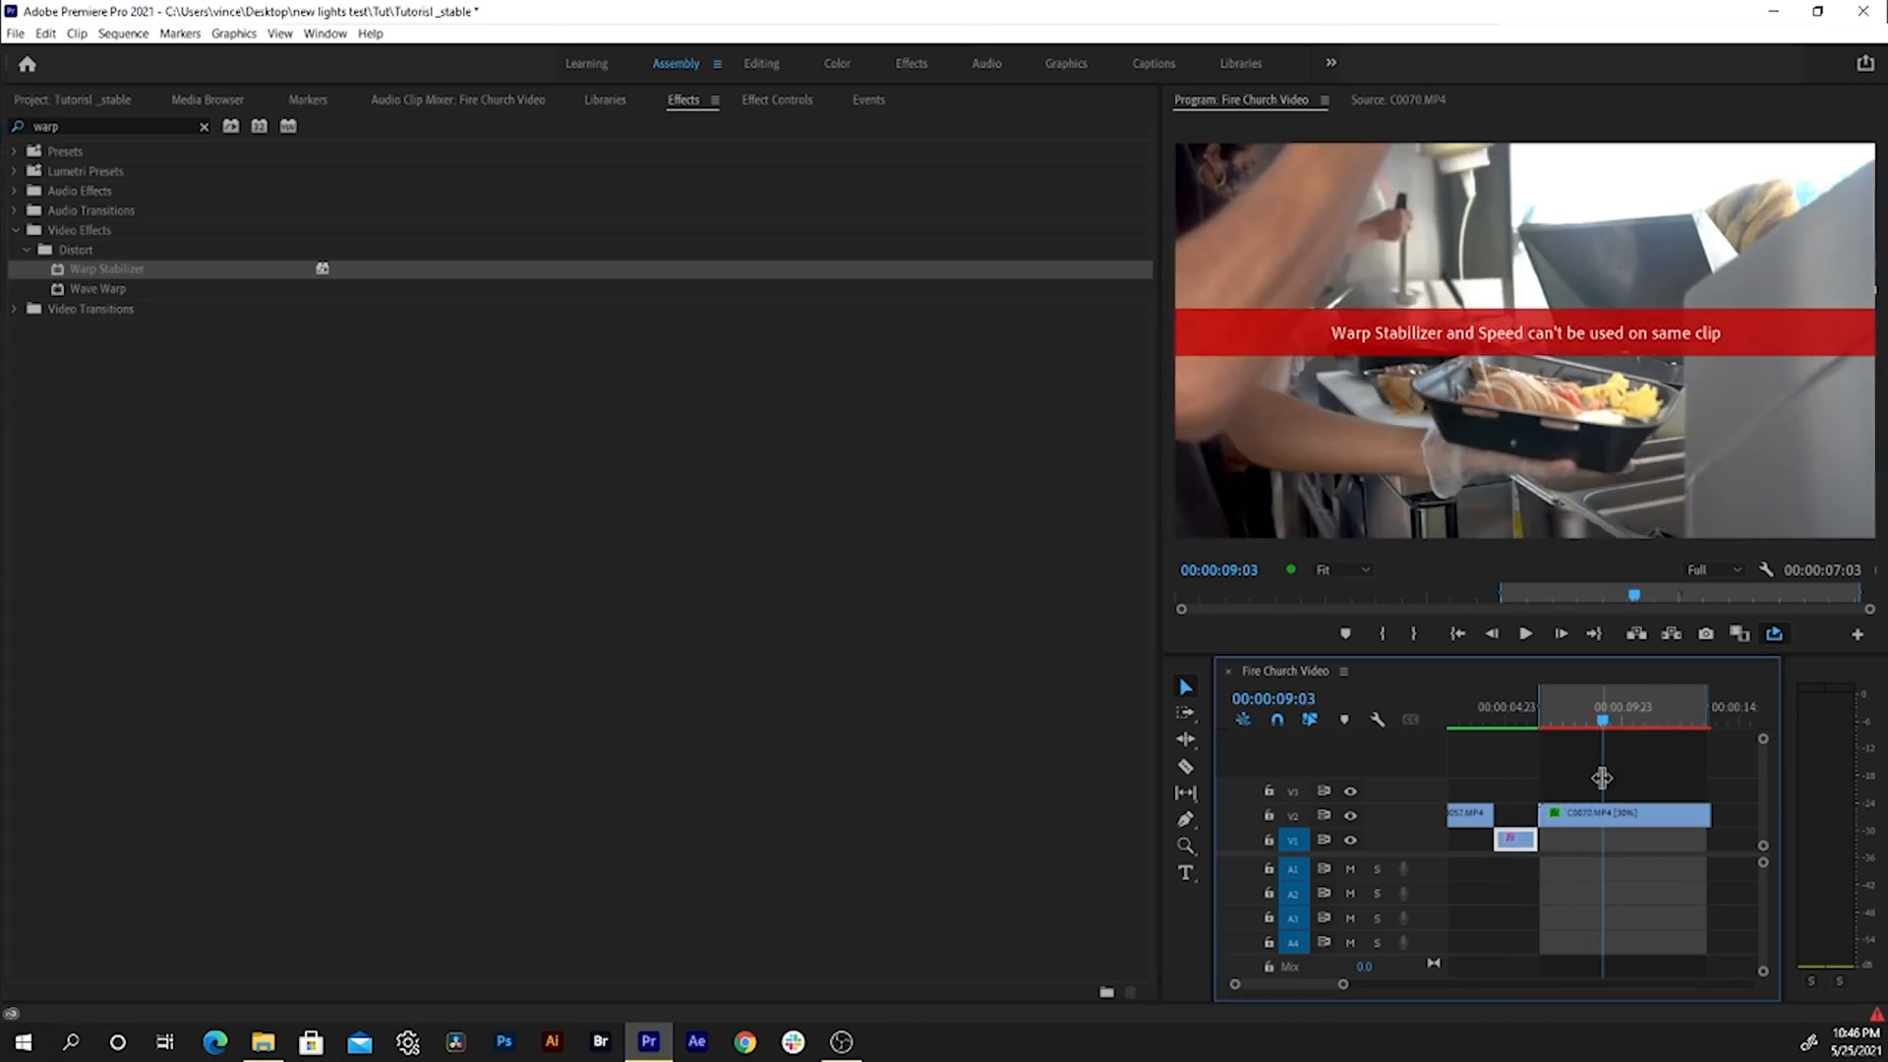
- Nest clip C0070.MP4 under the name "super slowmo" and apply Warp Stabilizer to the nested sequence
left_click(1573, 818)
right_click(1576, 829)
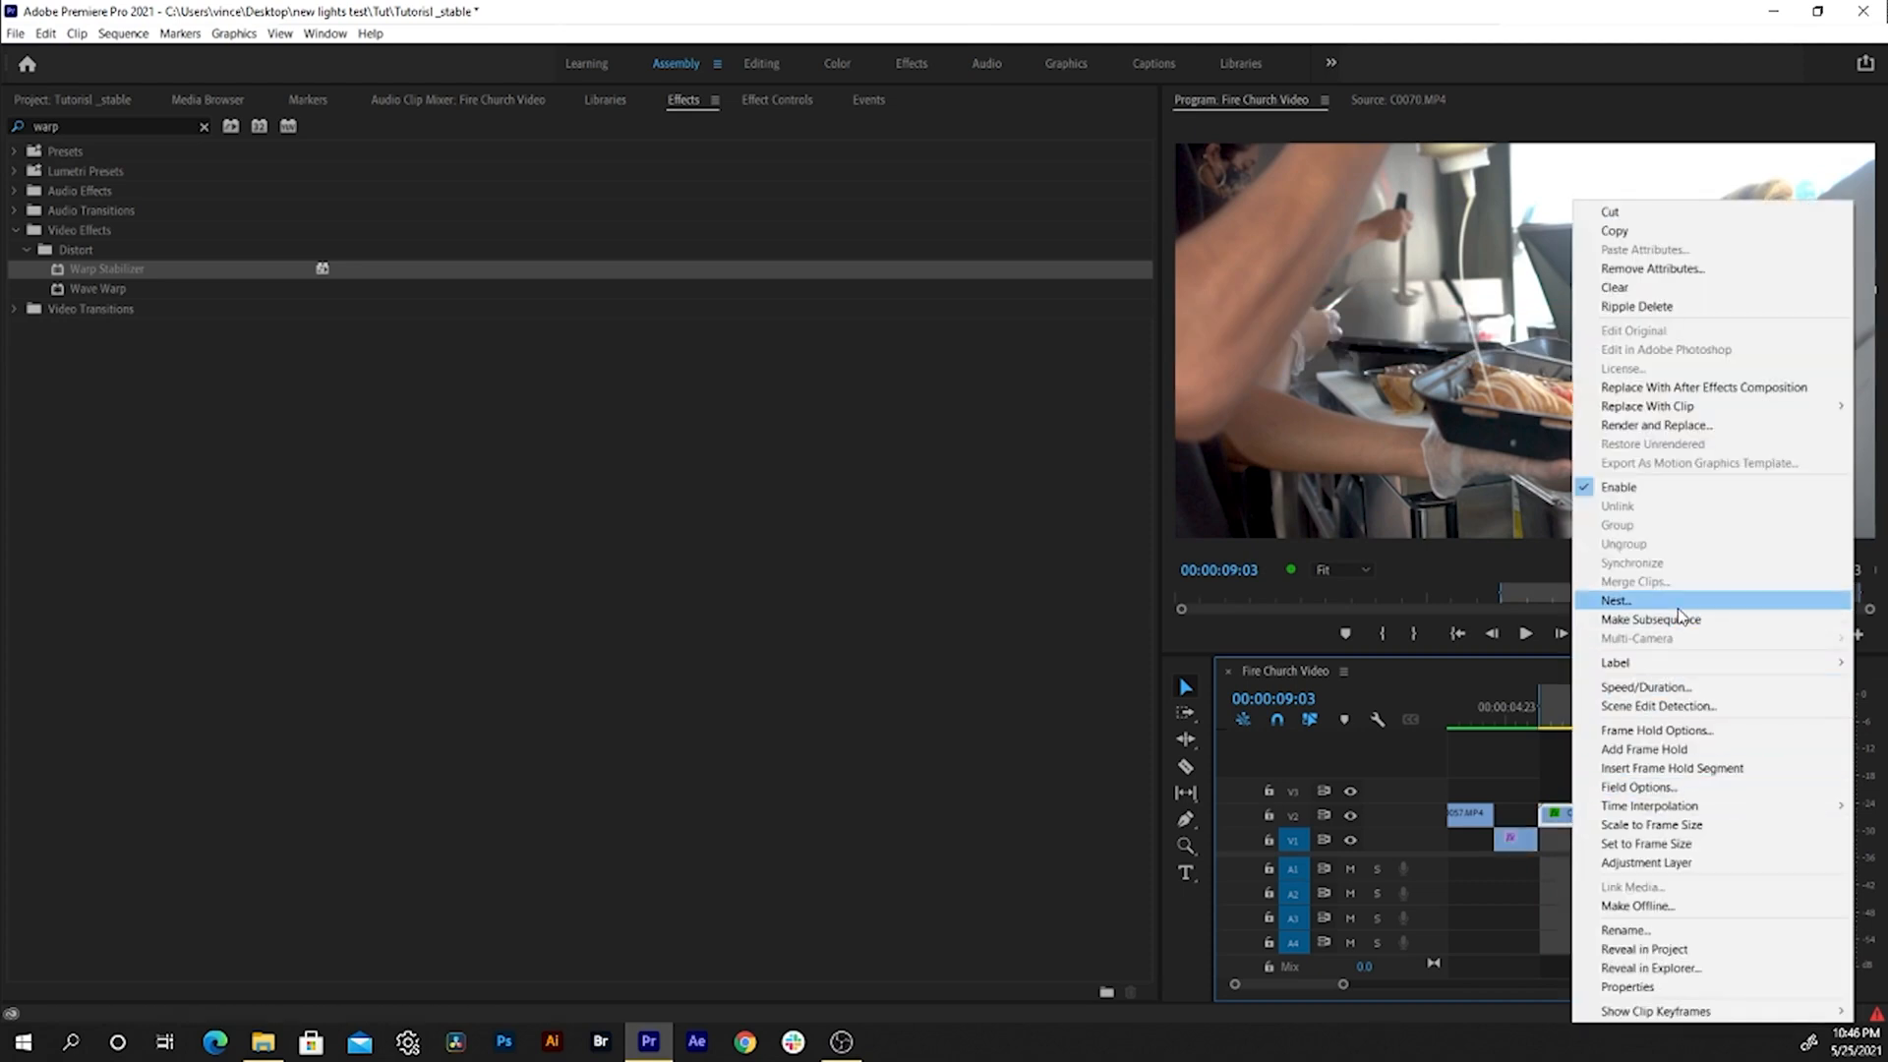
left_click(1677, 605)
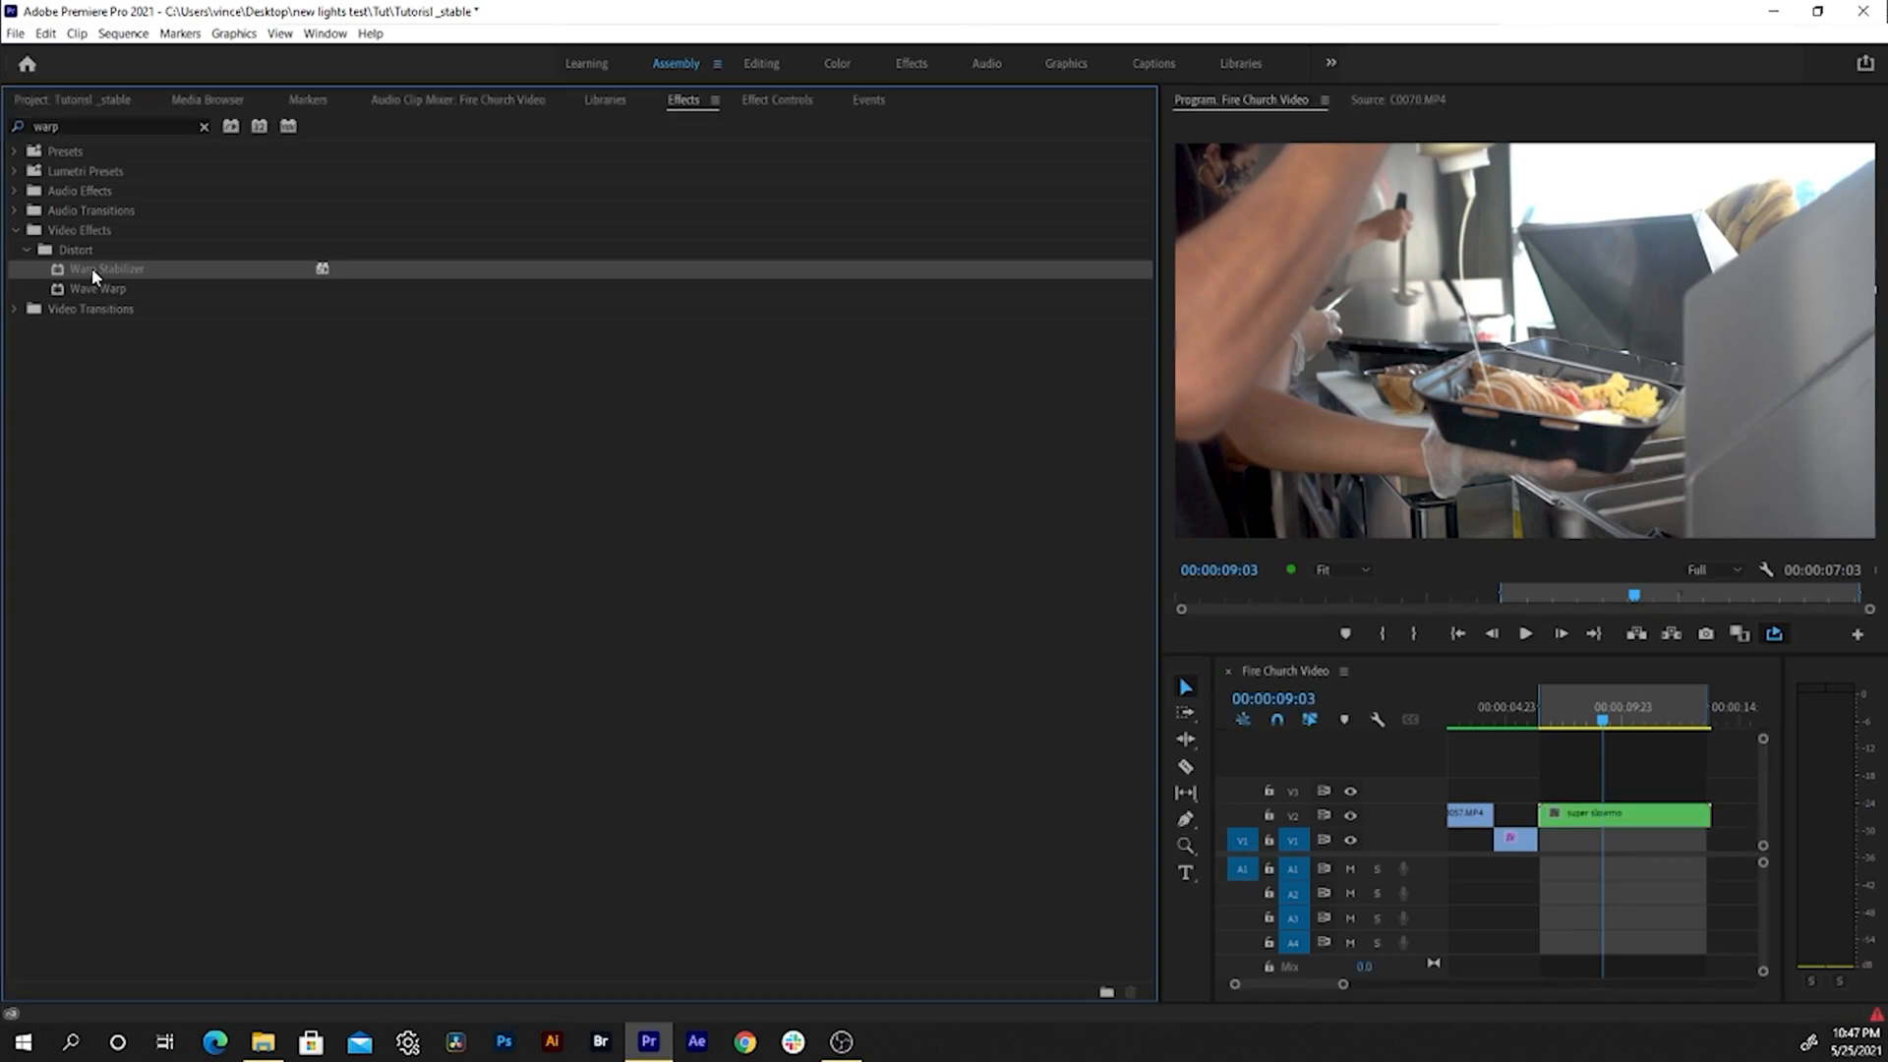
left_click_drag(91, 267, 1593, 816)
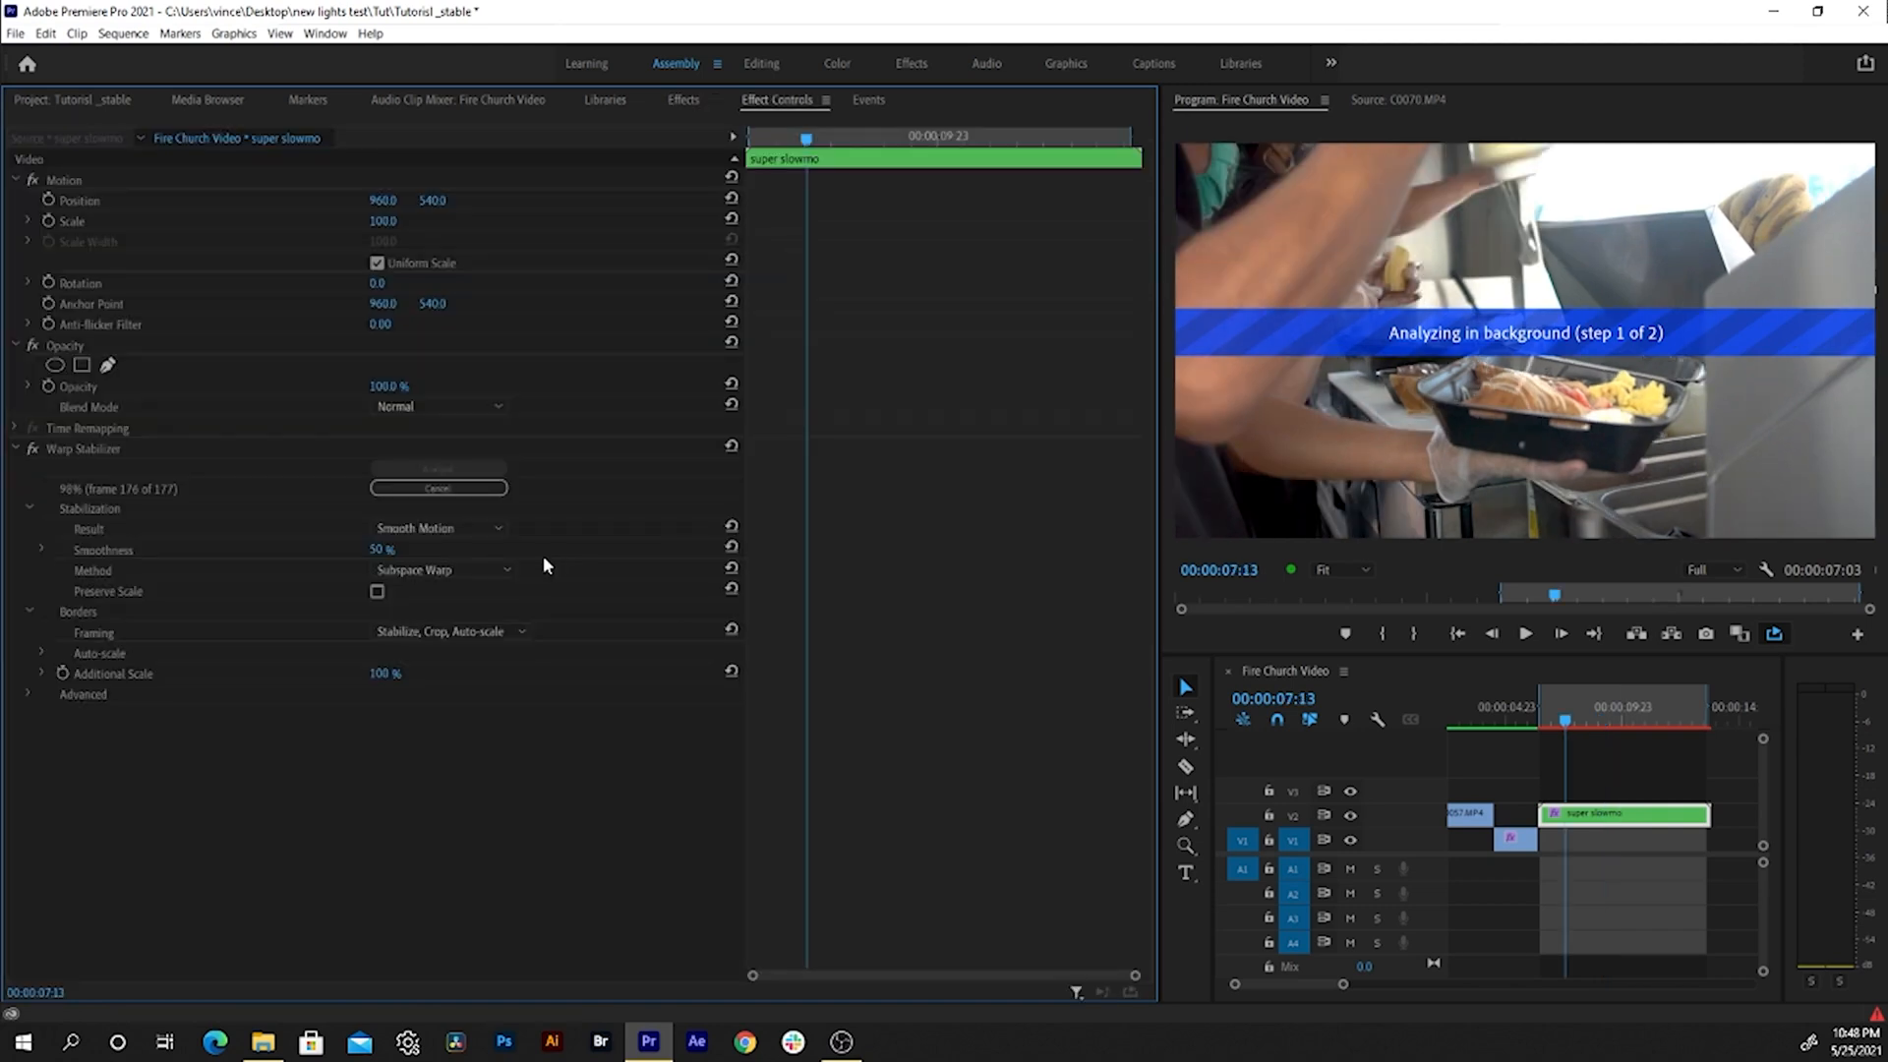
- Set the Warp Stabilizer on super slowmo to the Position method and 25% smoothness, and play back the stabilized clip
left_click(484, 567)
left_click(468, 593)
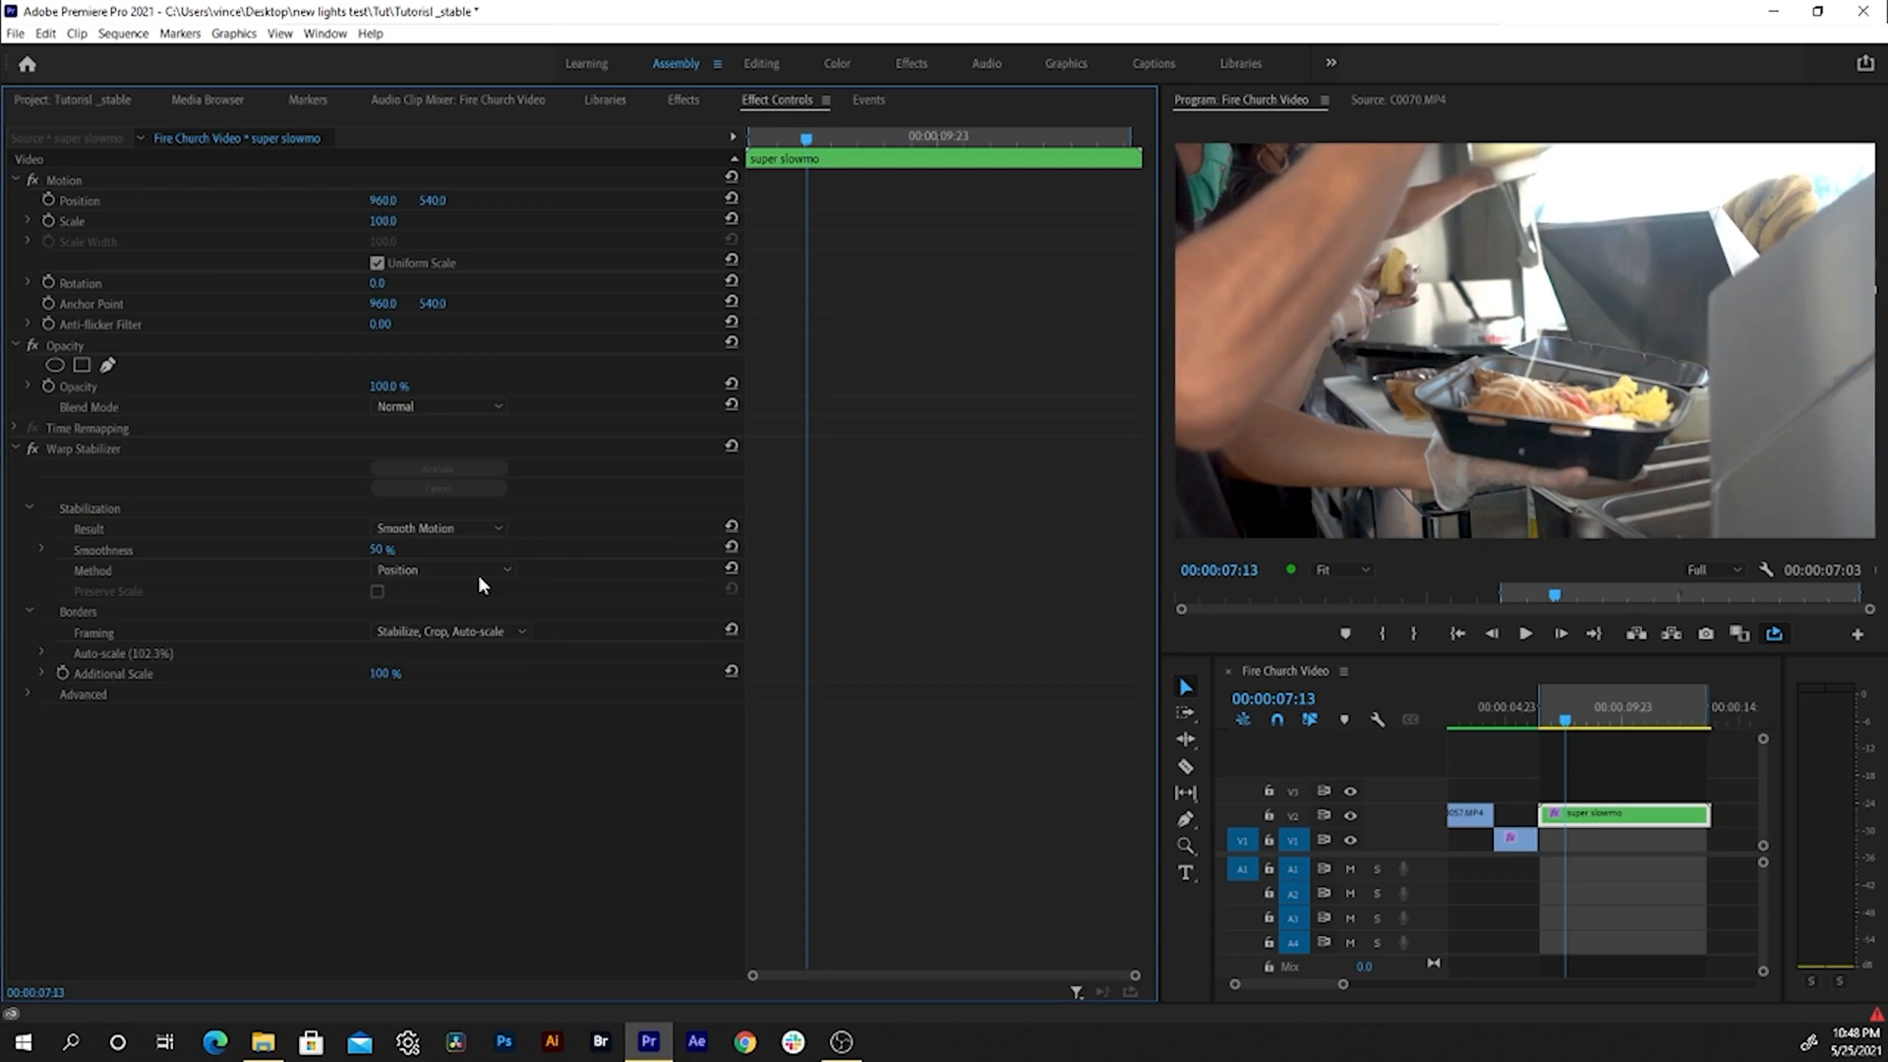
left_click(381, 549)
key("Return")
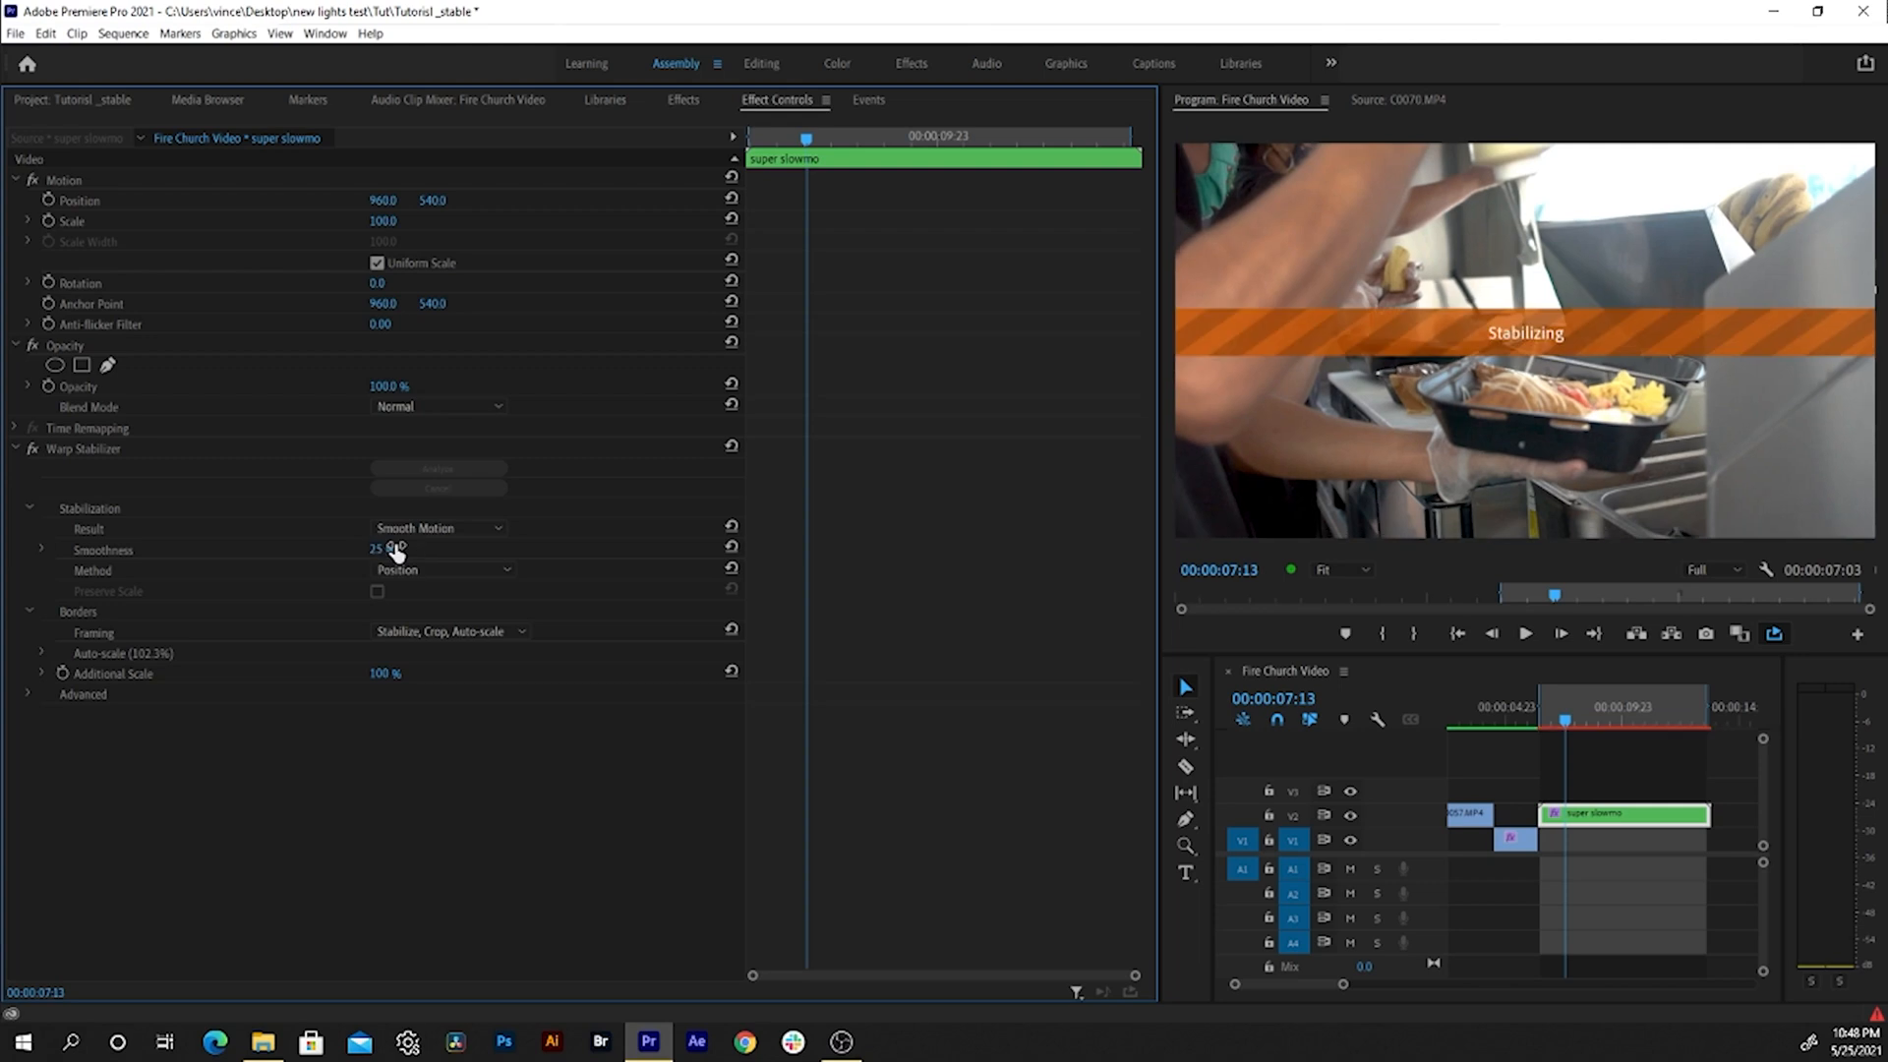
key("space")
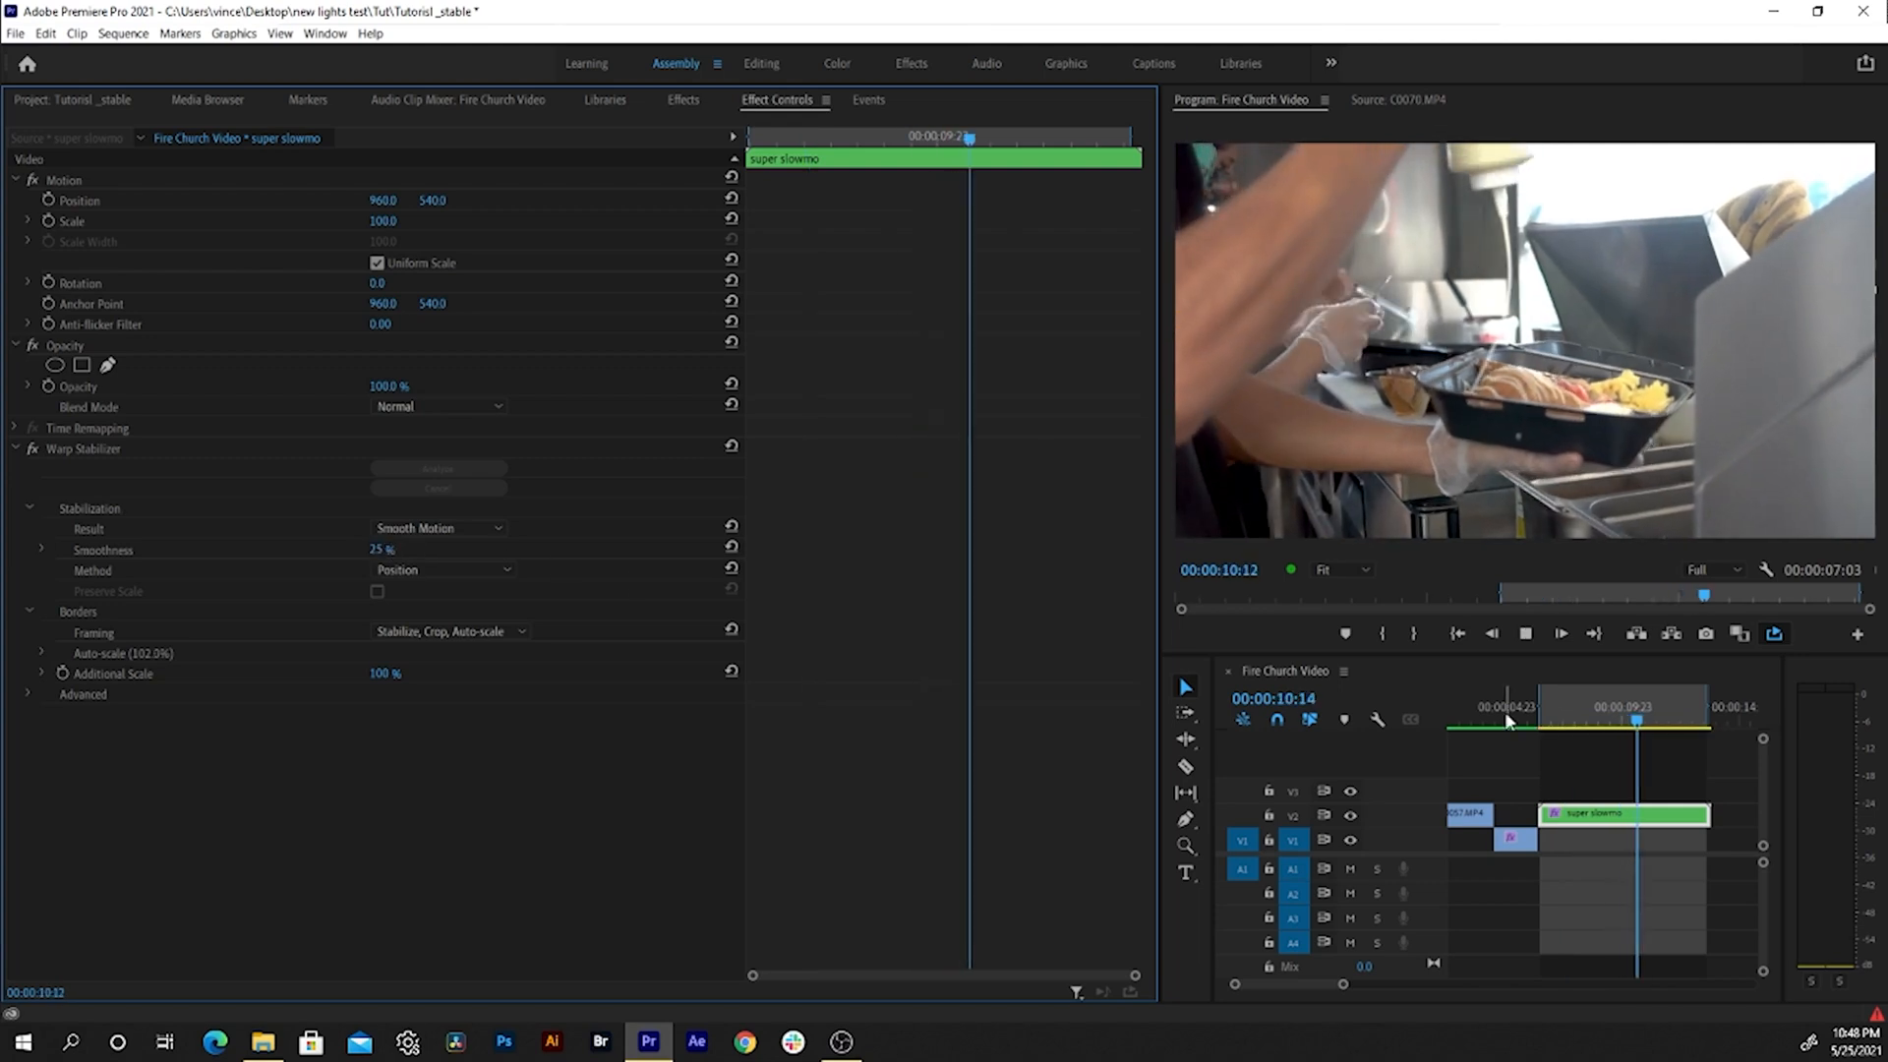